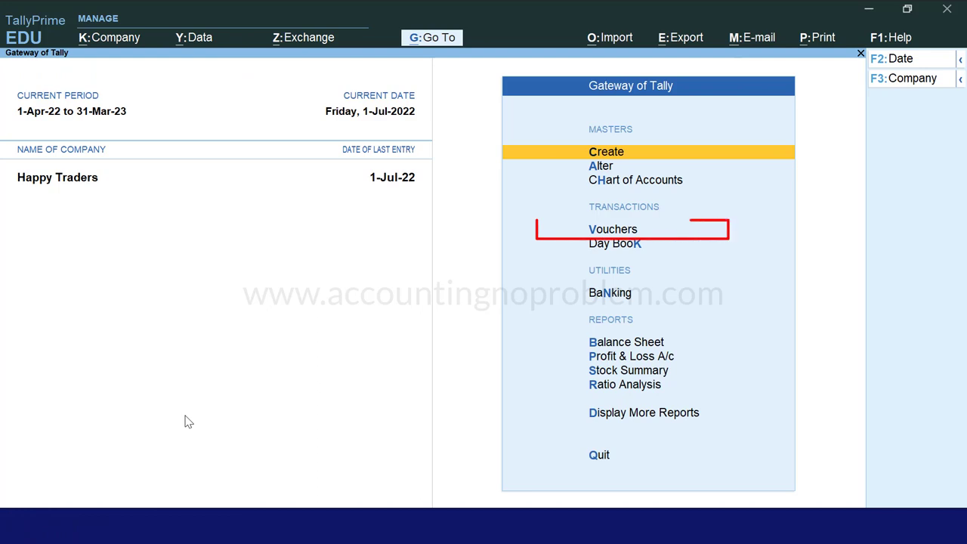
Start a purchase voucher dated 1-Aug-22 with supplier invoice number 11 and invoice date 1-Aug-22
{"action": "key", "text": "v"}
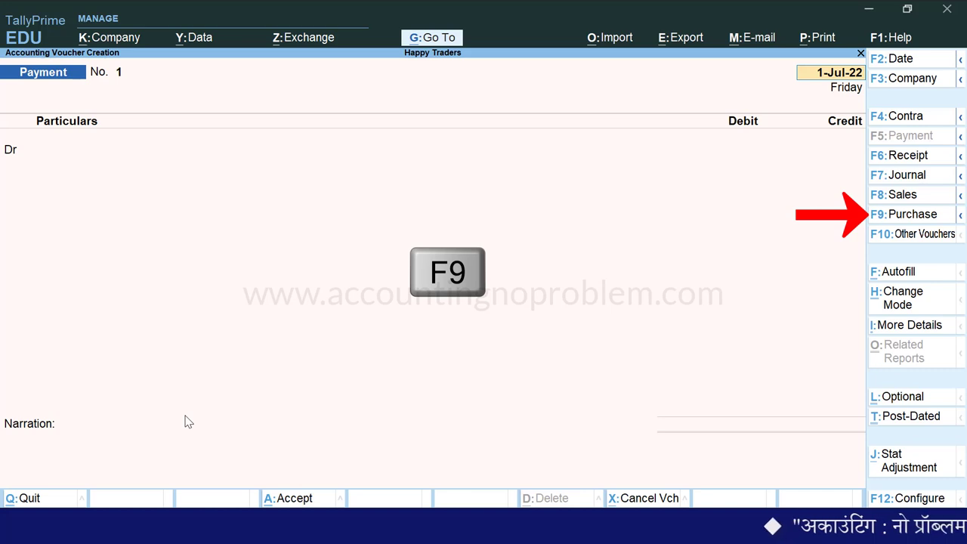
{"action": "key", "text": "F9"}
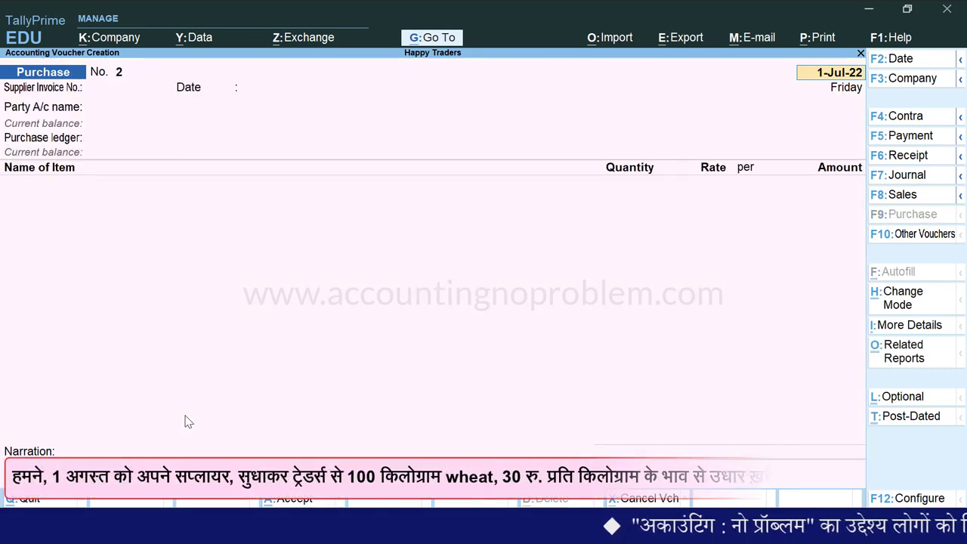
{"action": "type", "text": "1-8"}
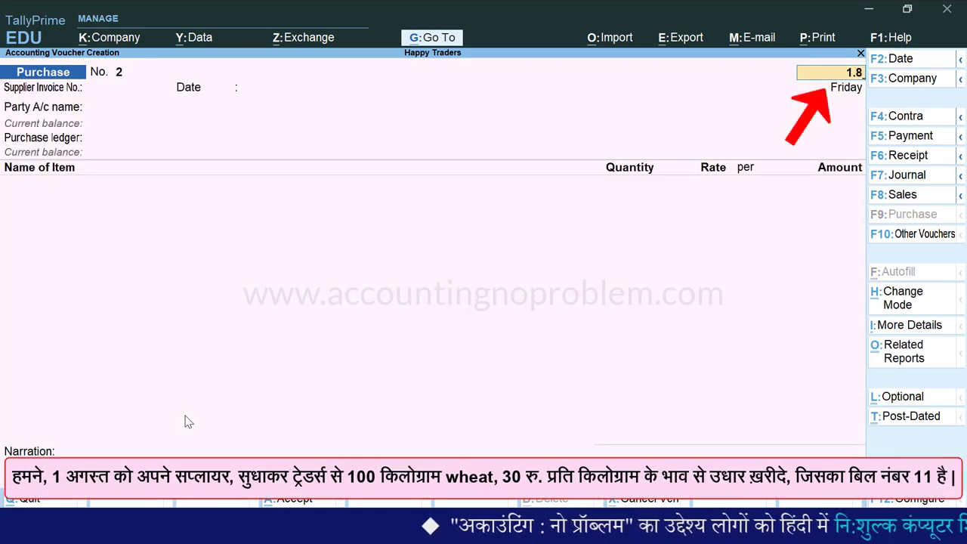
{"action": "key", "text": "Return"}
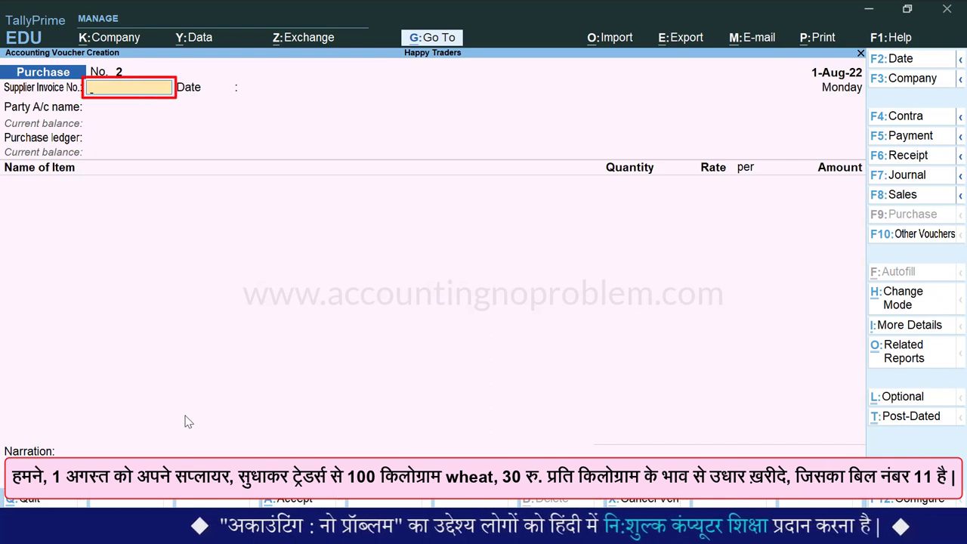
{"action": "key", "text": "Return"}
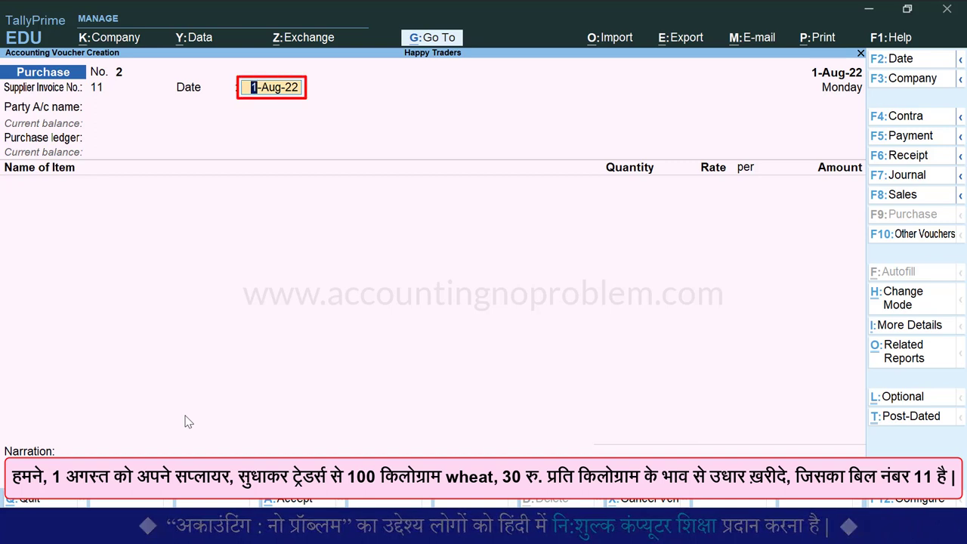
{"action": "key", "text": "Return"}
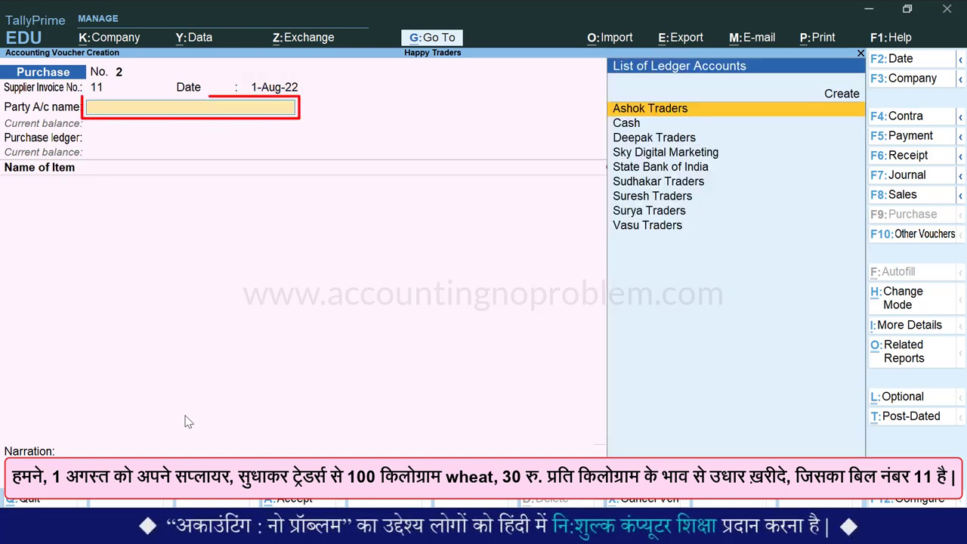
Set the voucher's party account to Sudhakar Traders and its purchase ledger to Purchase Account
{"action": "type", "text": "S"}
{"action": "key", "text": "Down"}
{"action": "key", "text": "Down"}
{"action": "key", "text": "Return"}
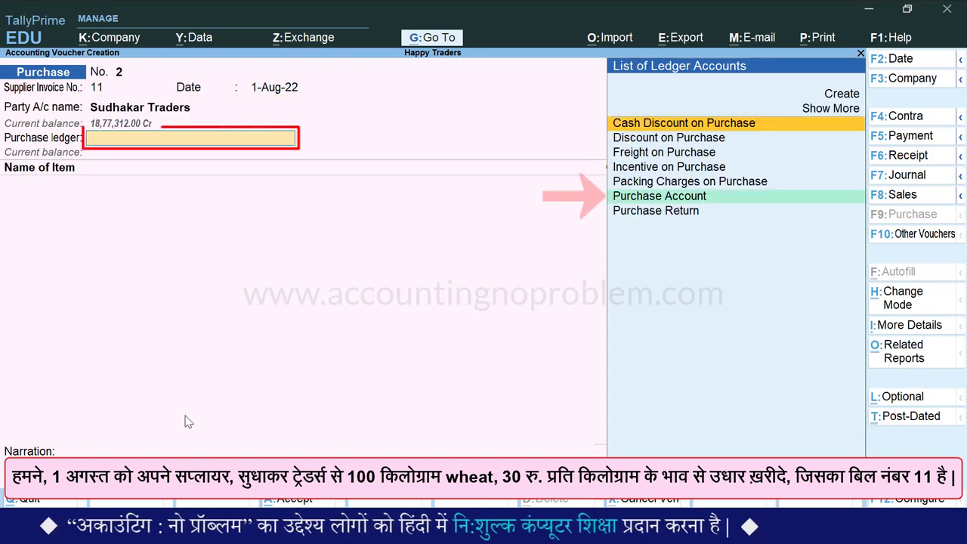
{"action": "key", "text": "Down"}
{"action": "key", "text": "Down"}
{"action": "key", "text": "Down"}
{"action": "key", "text": "Down"}
{"action": "key", "text": "Down"}
{"action": "key", "text": "Return"}
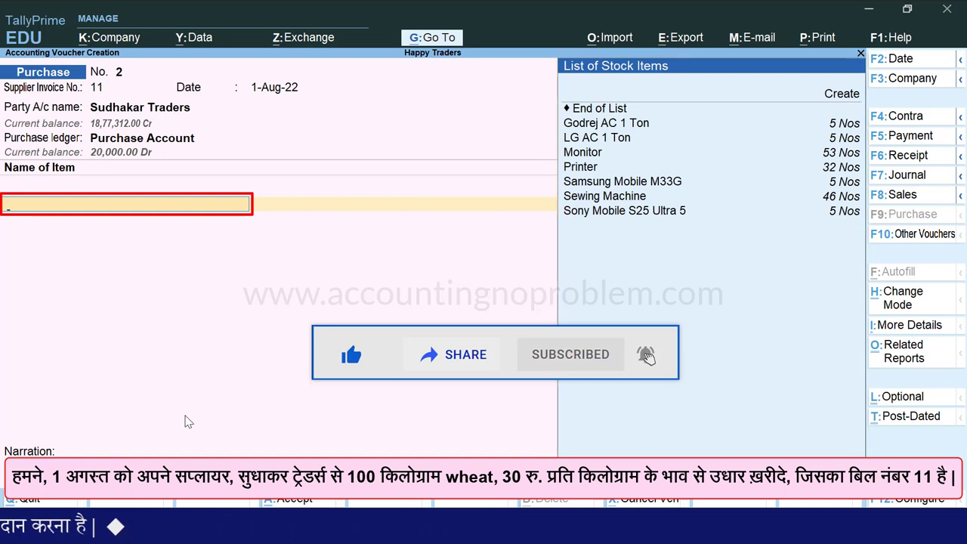
Start creating a stock item named Wheat from the voucher's item line, grouped under Primary
{"action": "key", "text": "Up"}
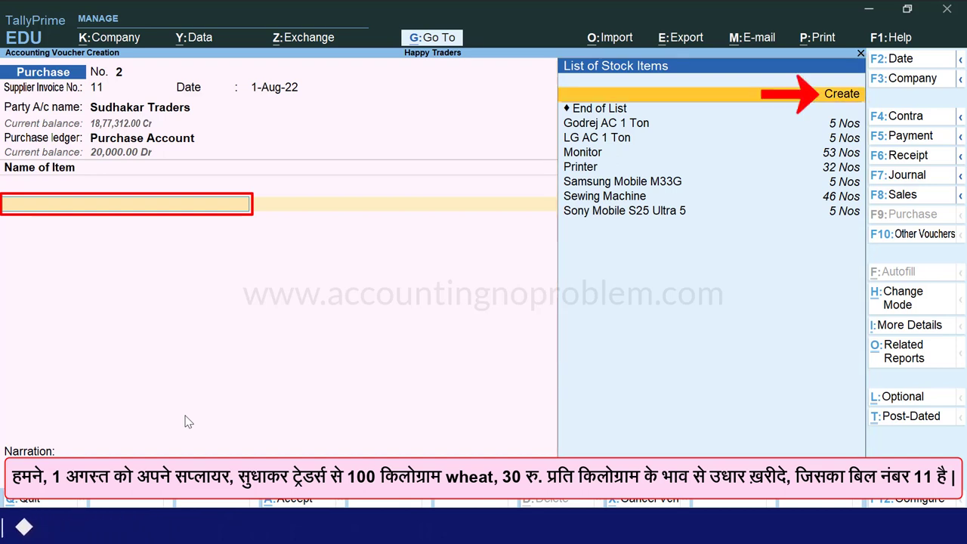
{"action": "key", "text": "Return"}
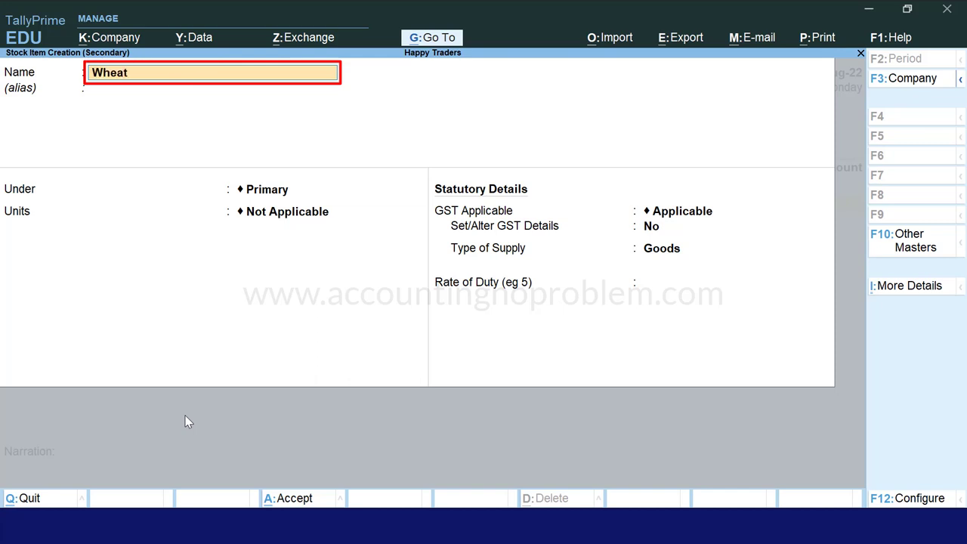
{"action": "key", "text": "Return"}
{"action": "key", "text": "Return"}
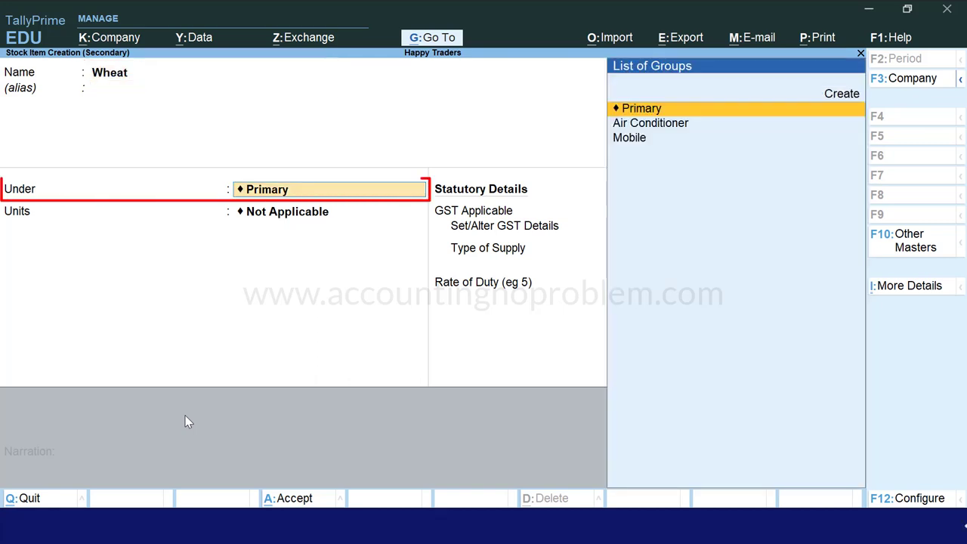
{"action": "key", "text": "Return"}
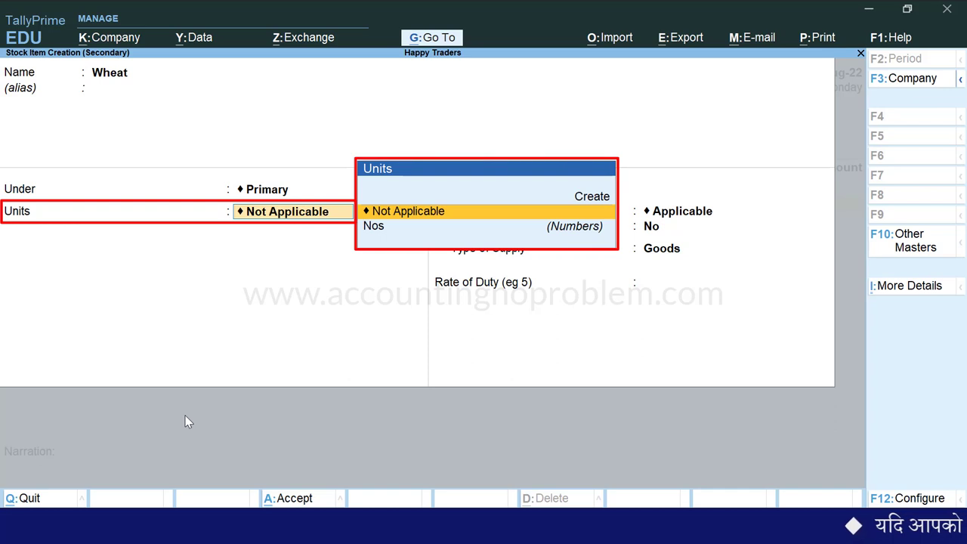
Create the unit Kgs for Wheat with formal name Kilograms, UQC KGS-KILOGRAMS and 0 decimal places
{"action": "key", "text": "Up"}
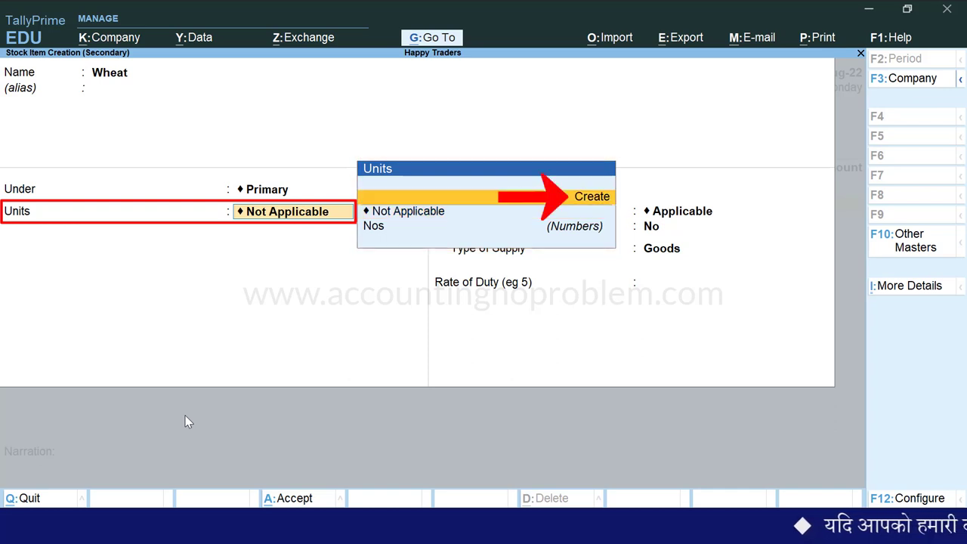
{"action": "key", "text": "Return"}
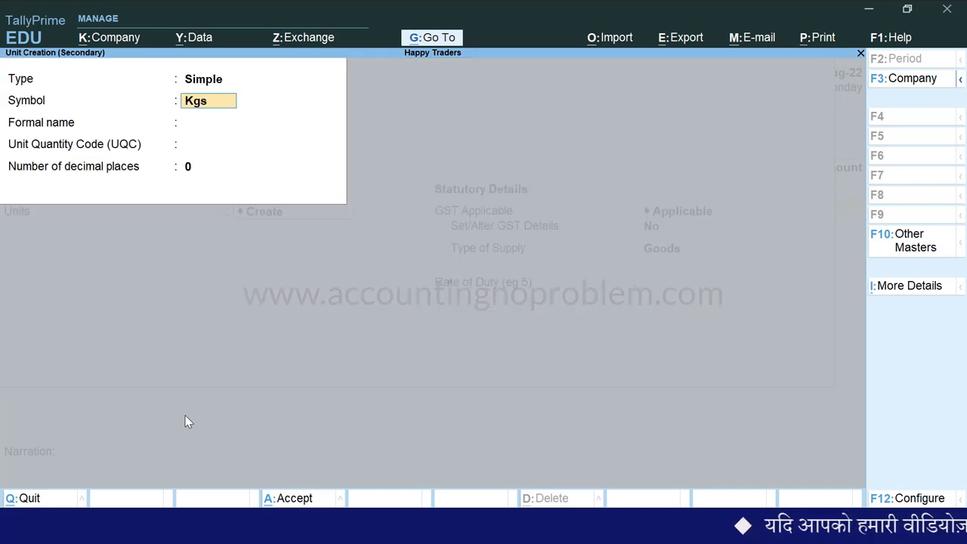
{"action": "key", "text": "Return"}
{"action": "type", "text": "Kilograms"}
{"action": "key", "text": "Return"}
{"action": "type", "text": "k"}
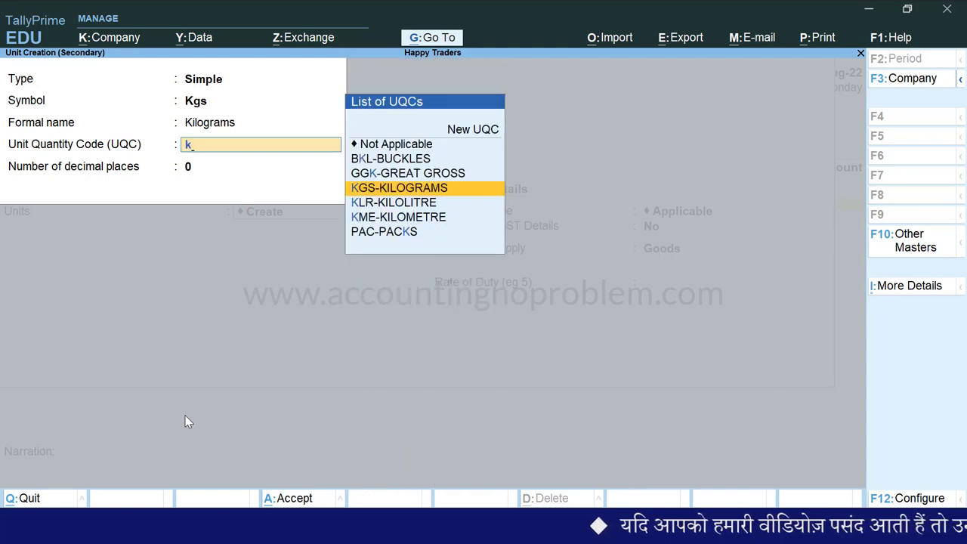
{"action": "key", "text": "Return"}
{"action": "key", "text": "Return"}
{"action": "key", "text": "Return"}
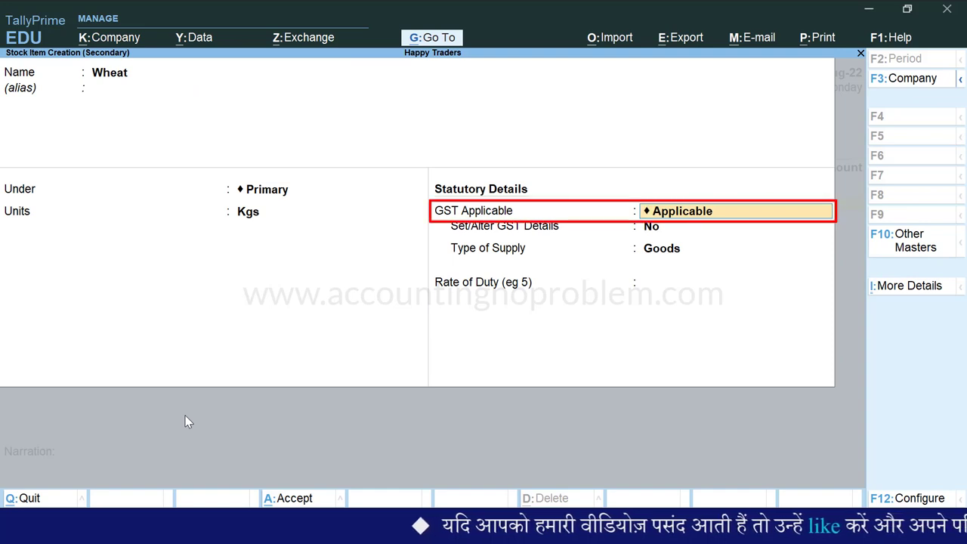
Make GST applicable to Wheat and configure its GST details to allow HSN/SAC details, type of goods and all GST tax types
{"action": "key", "text": "Return"}
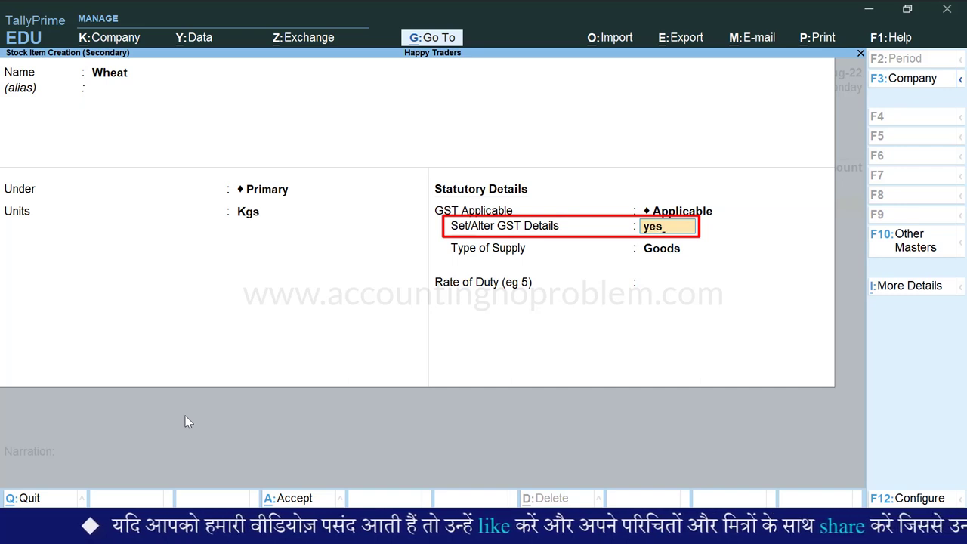
{"action": "key", "text": "Return"}
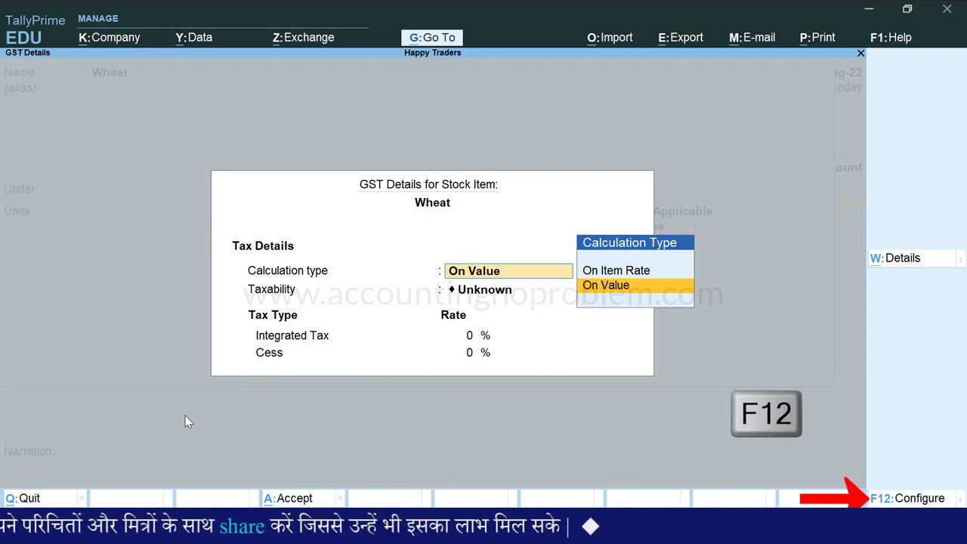
{"action": "key", "text": "F12"}
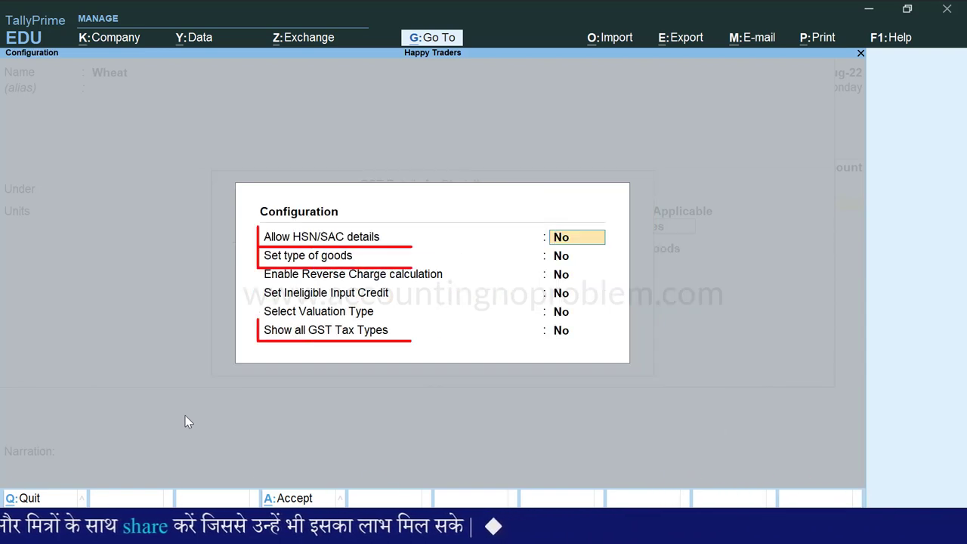
{"action": "type", "text": "y"}
{"action": "key", "text": "Return"}
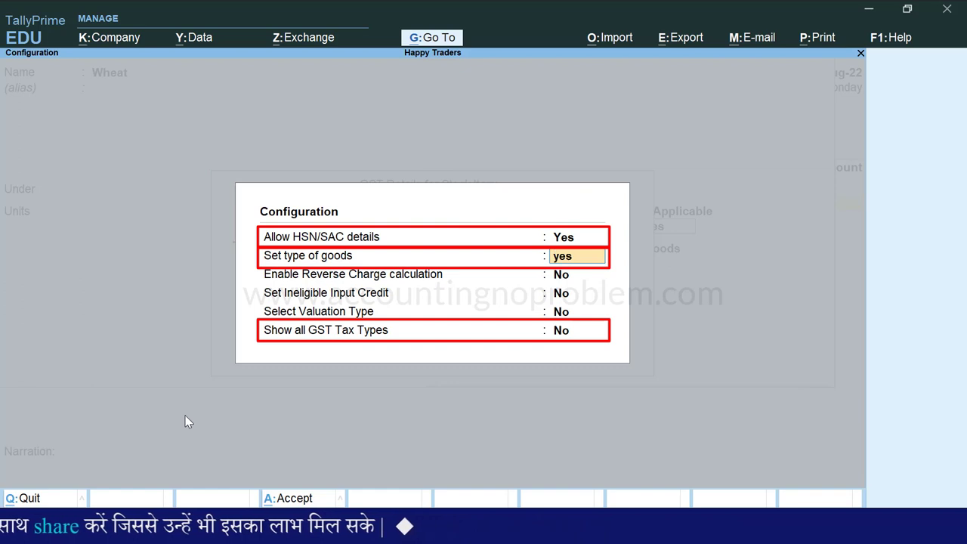
{"action": "type", "text": "y"}
{"action": "key", "text": "Return"}
{"action": "key", "text": "Return"}
{"action": "type", "text": "yes"}
{"action": "key", "text": "Return"}
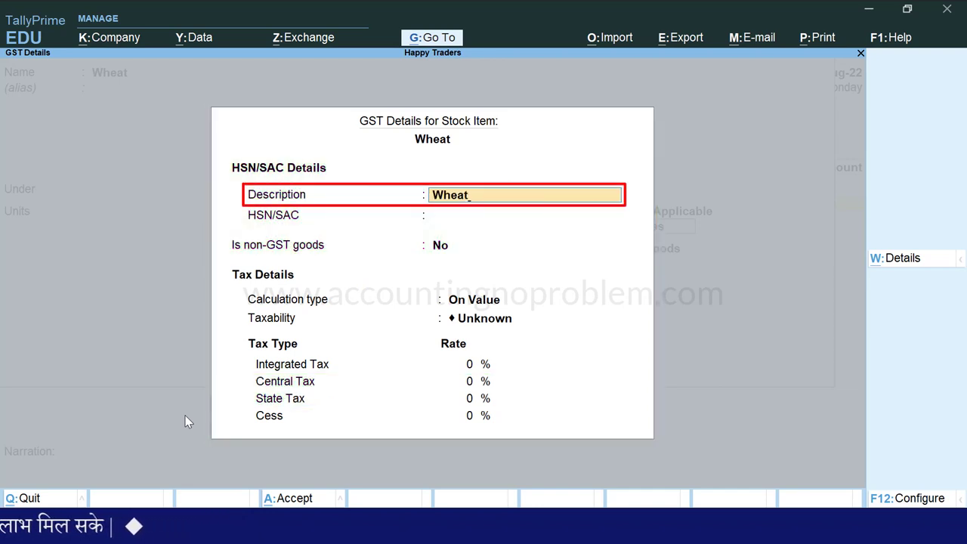
Fill in Wheat's GST details: description Wheat, HSN/SAC 1001, non-GST goods No, calculation type On Value and taxability Nil Rated
{"action": "key", "text": "Return"}
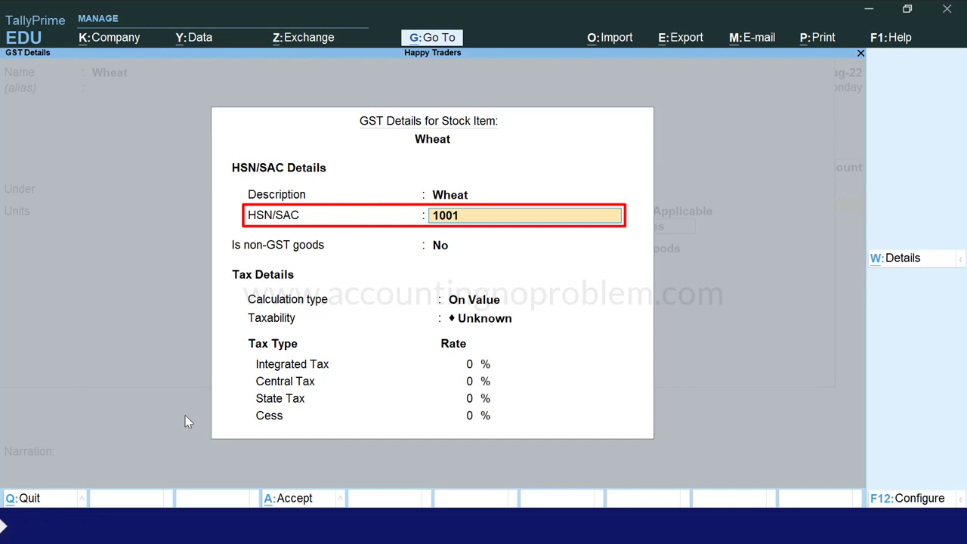
{"action": "key", "text": "Return"}
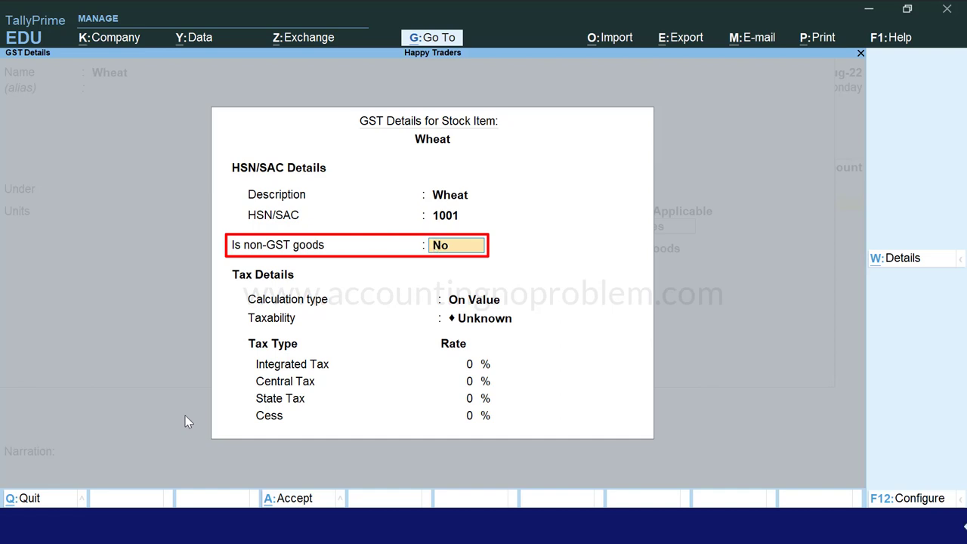
{"action": "key", "text": "Return"}
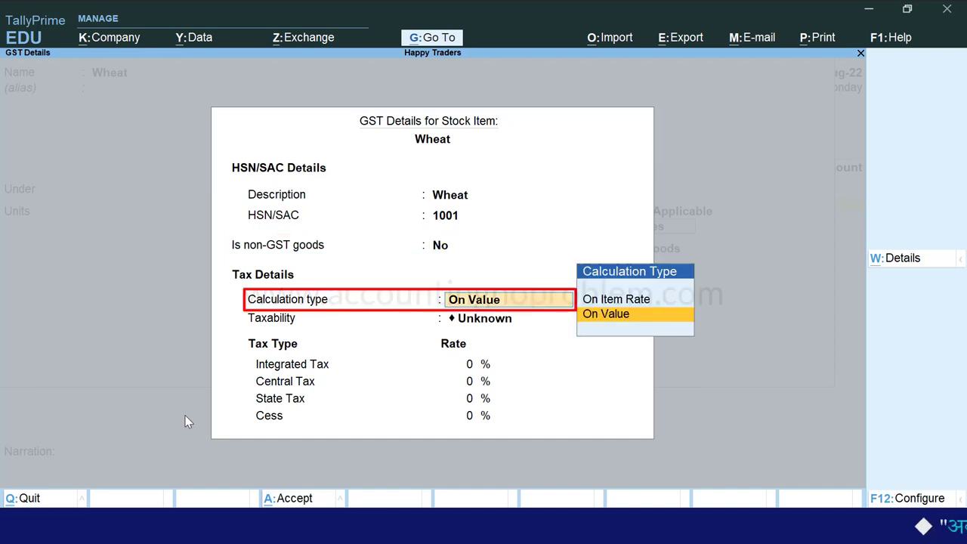
{"action": "key", "text": "Return"}
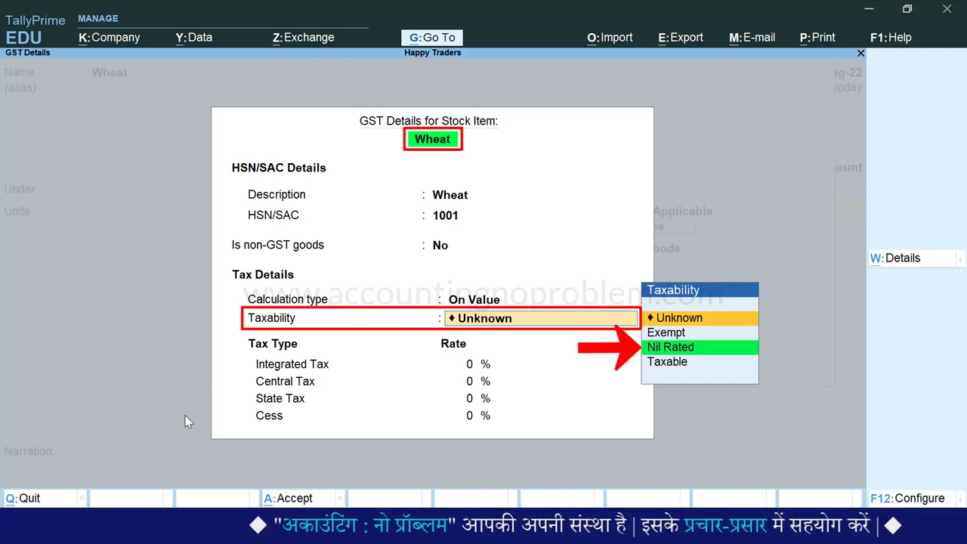
{"action": "key", "text": "Down"}
{"action": "key", "text": "Down"}
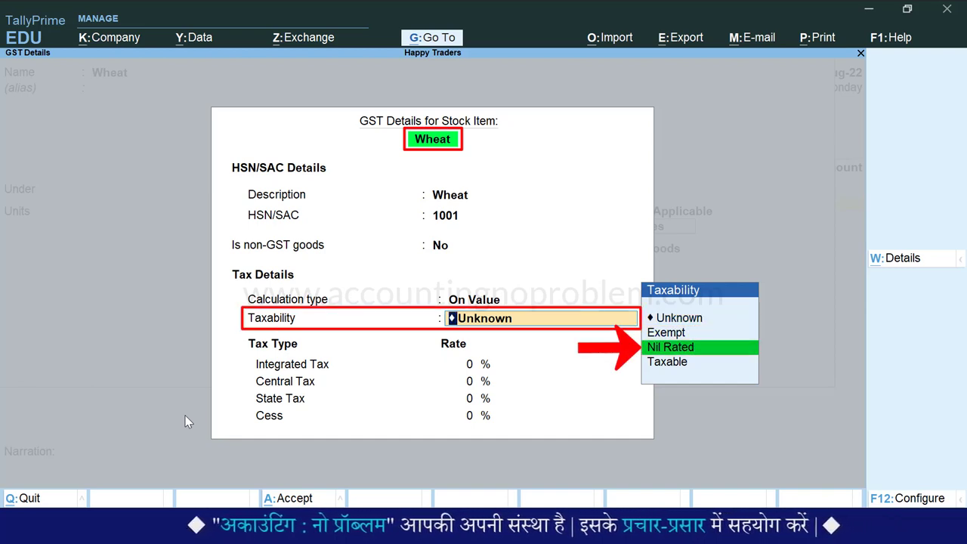
{"action": "key", "text": "Return"}
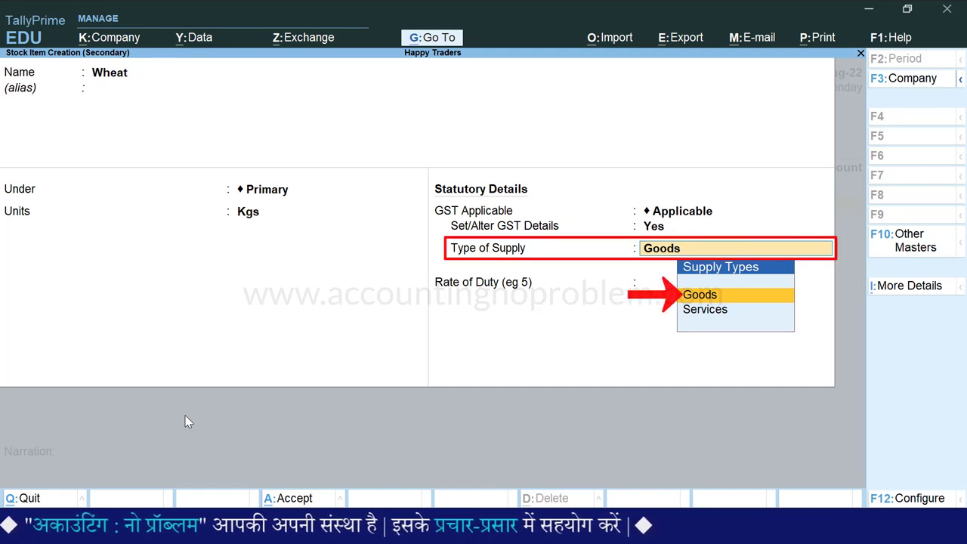
Keep the type of supply as Goods, leave the rate of duty blank and save the Wheat stock item
{"action": "key", "text": "Return"}
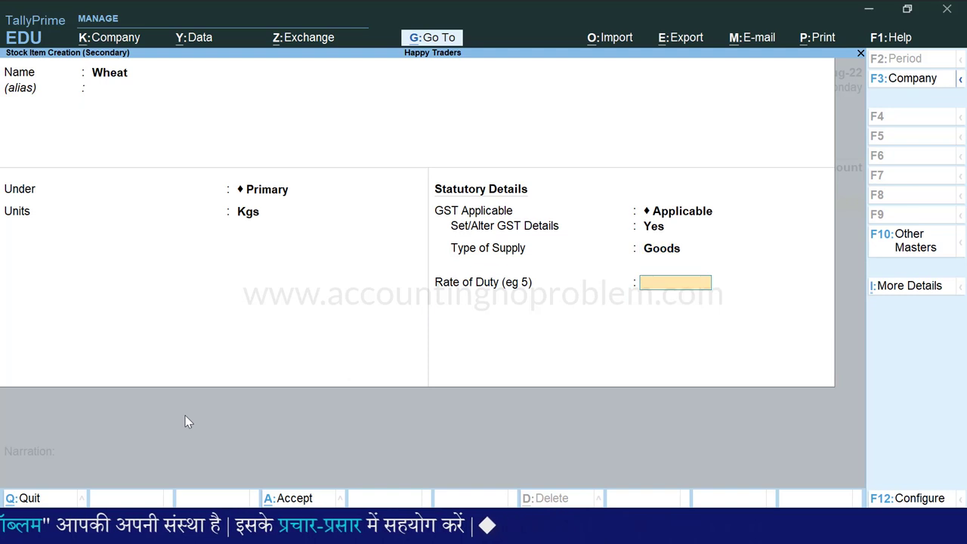
{"action": "key", "text": "Return"}
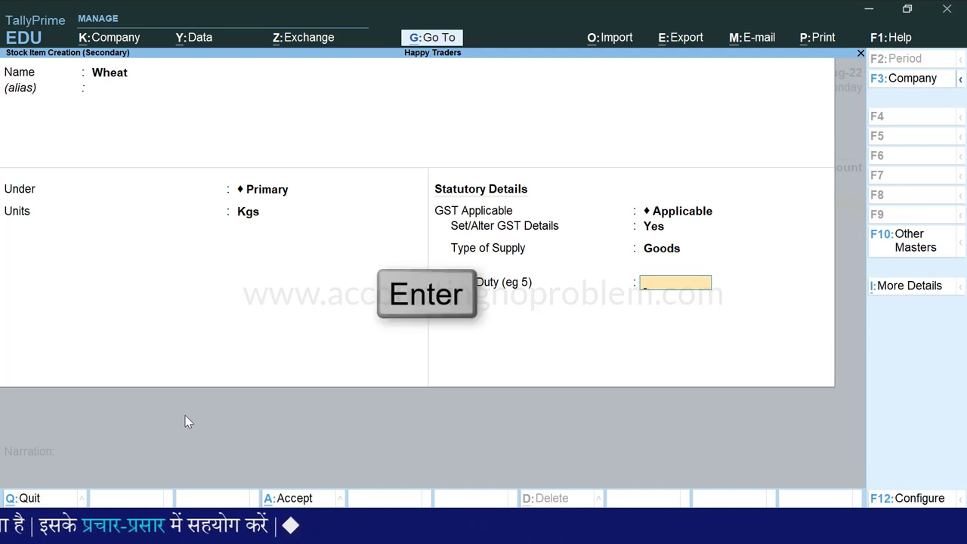
{"action": "key", "text": "Return"}
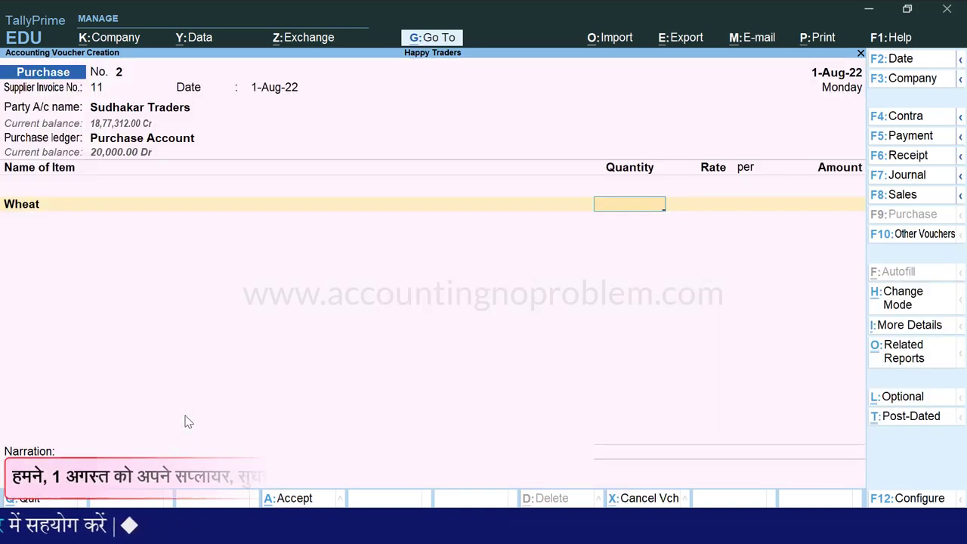
Enter the Wheat line with a quantity of 100 Kgs at a rate of 30 per Kg
{"action": "type", "text": "100"}
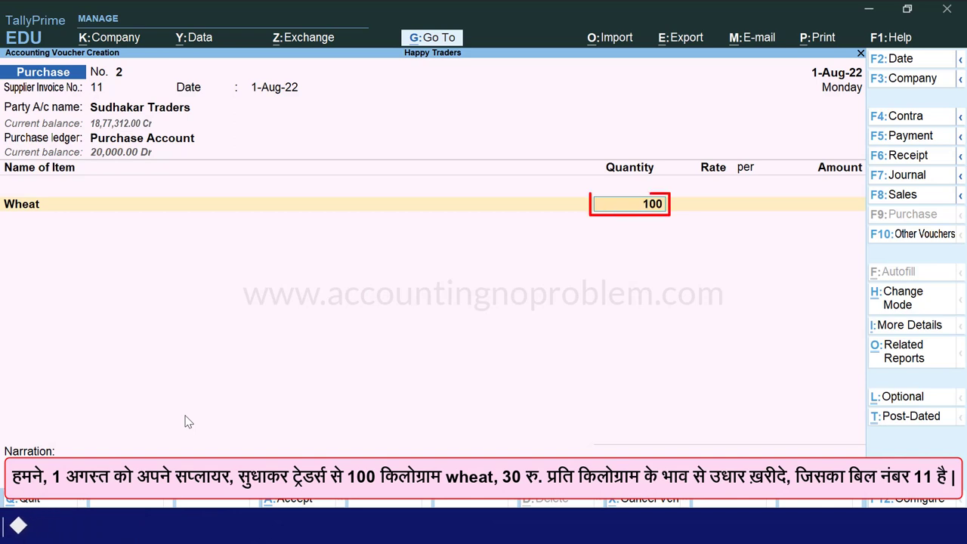
{"action": "key", "text": "Return"}
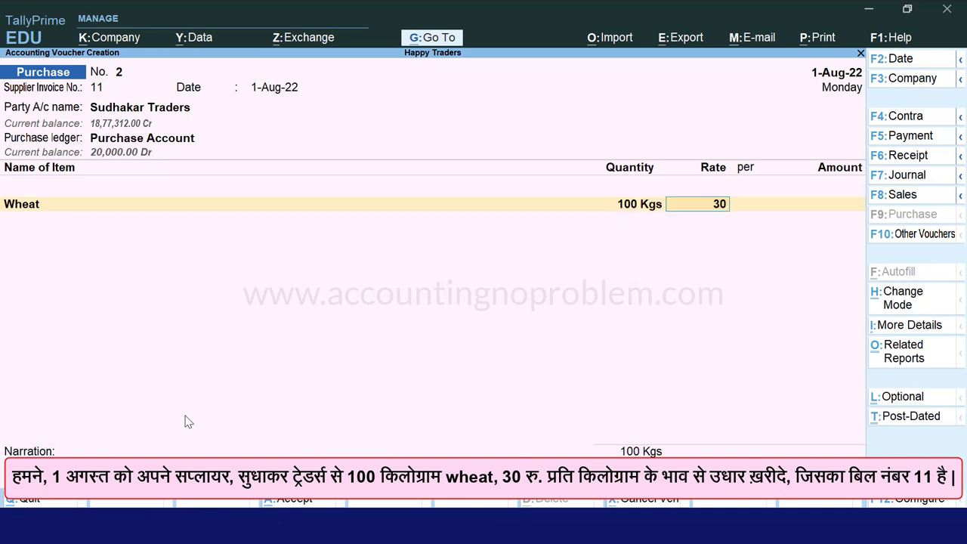
{"action": "type", "text": "30"}
{"action": "key", "text": "Return"}
{"action": "key", "text": "Return"}
{"action": "key", "text": "Return"}
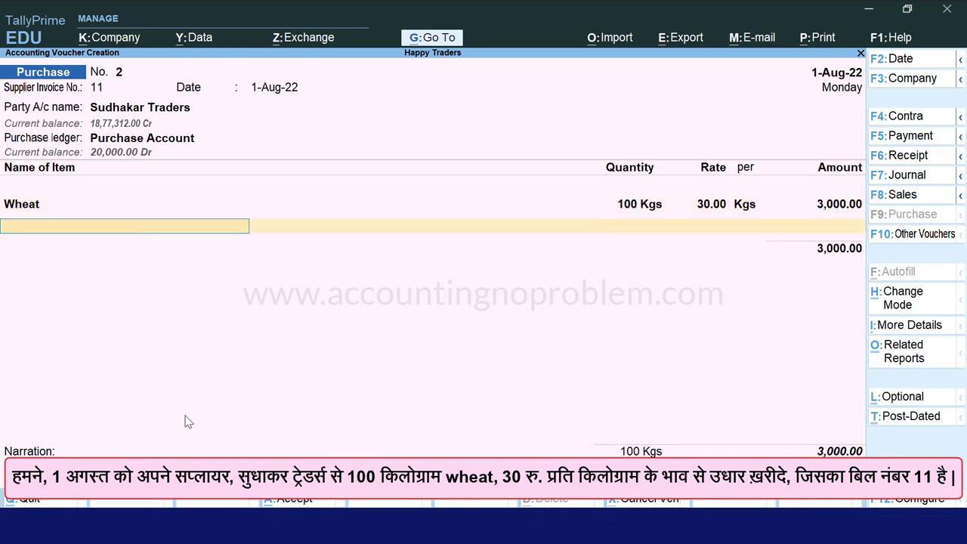
Add the CGST and SGST tax ledgers below the Wheat line, leaving the CGST amount blank
{"action": "type", "text": "cg"}
{"action": "key", "text": "Return"}
{"action": "key", "text": "Return"}
{"action": "type", "text": "sg"}
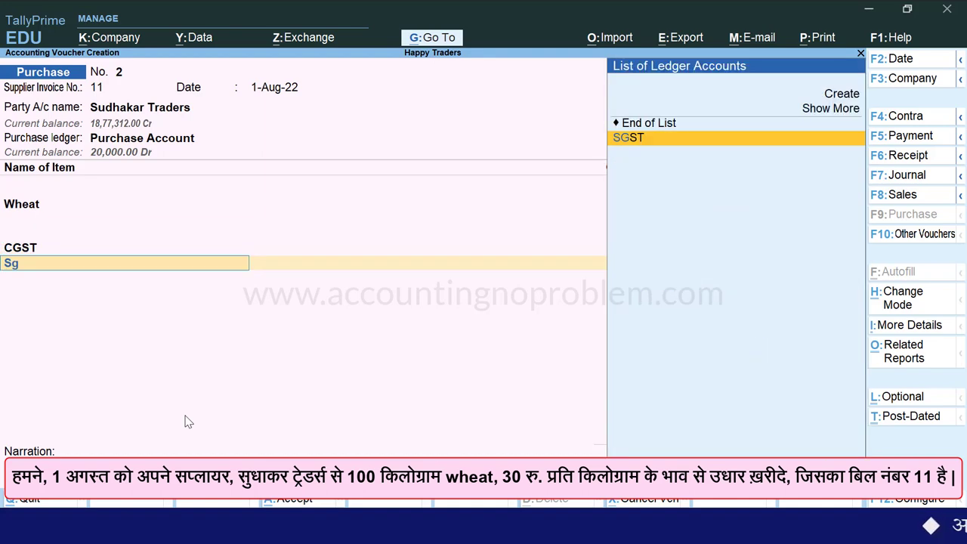
{"action": "key", "text": "Return"}
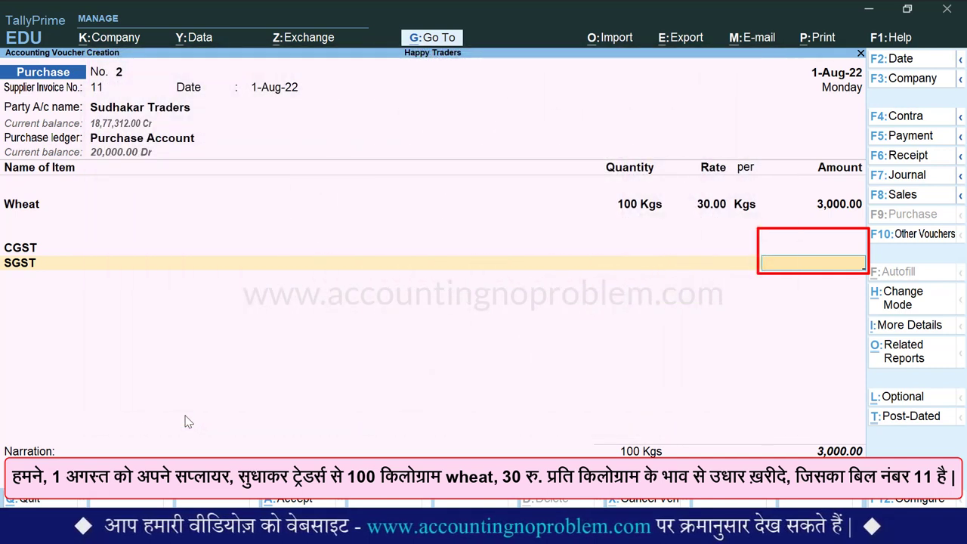
Leave the SGST amount and narration blank and save the Wheat purchase voucher
{"action": "key", "text": "Return"}
{"action": "key", "text": "Return"}
{"action": "key", "text": "Return"}
{"action": "key", "text": "Return"}
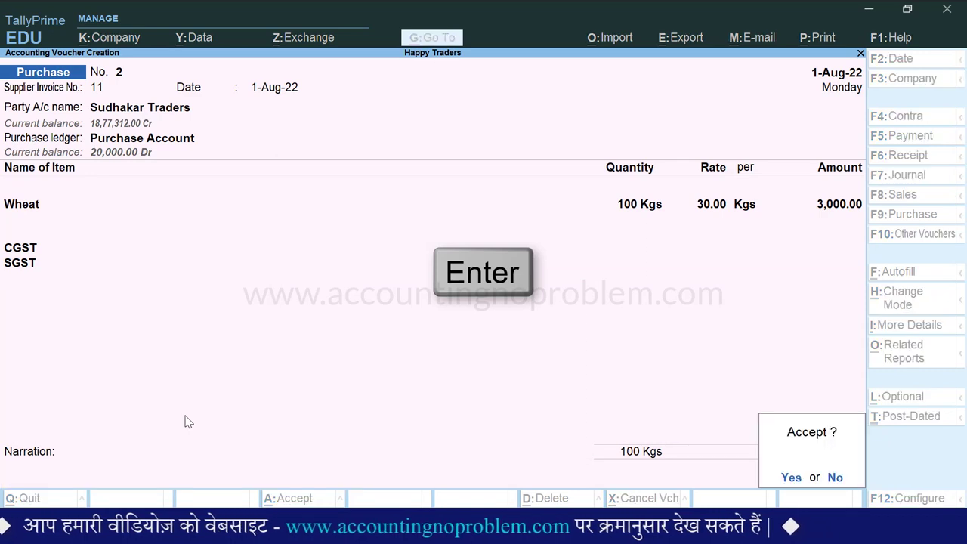
{"action": "key", "text": "Return"}
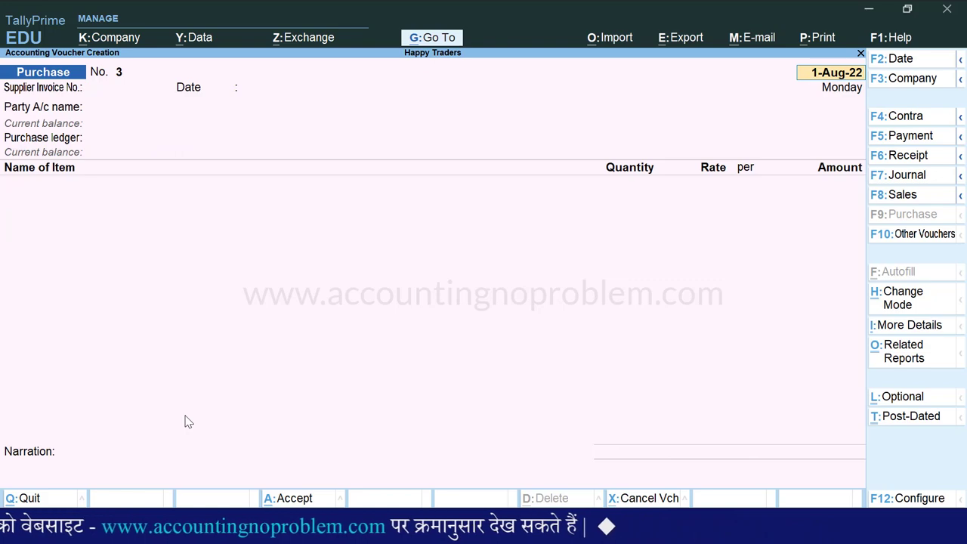
Open the GSTR-2 report and set its period to start on 1-8-2022
{"action": "key", "text": "alt+g"}
{"action": "type", "text": "Gstr2"}
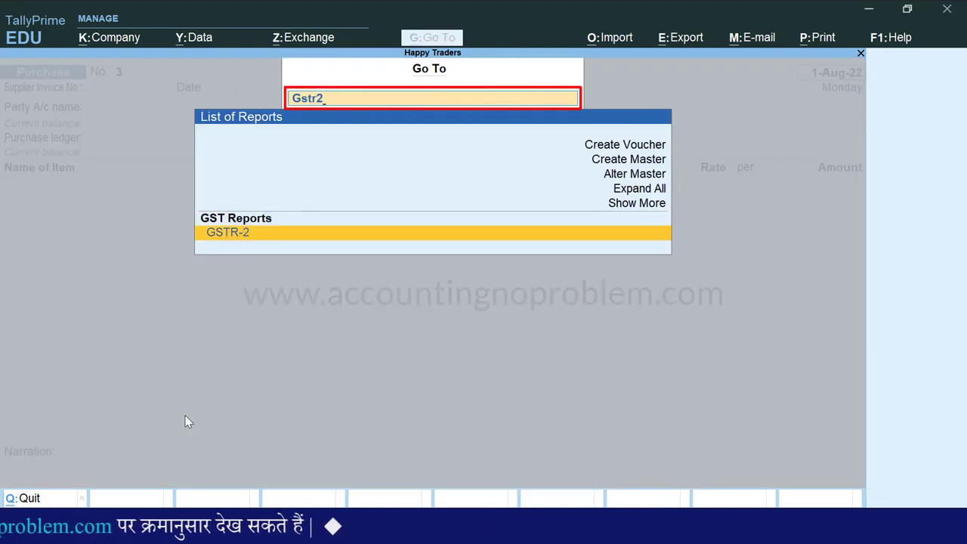
{"action": "key", "text": "Return"}
{"action": "key", "text": "F2"}
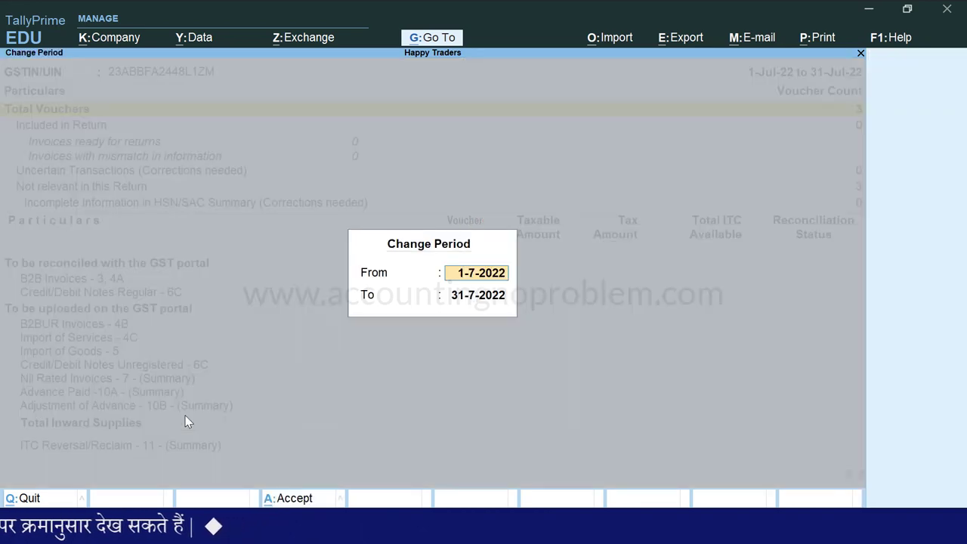
{"action": "type", "text": "1.8.22"}
{"action": "key", "text": "Return"}
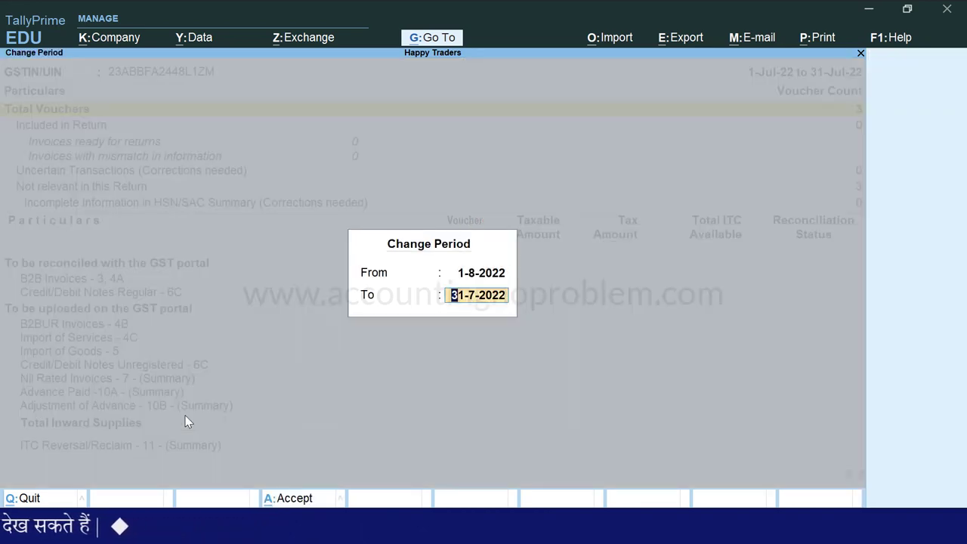
{"action": "key", "text": "Return"}
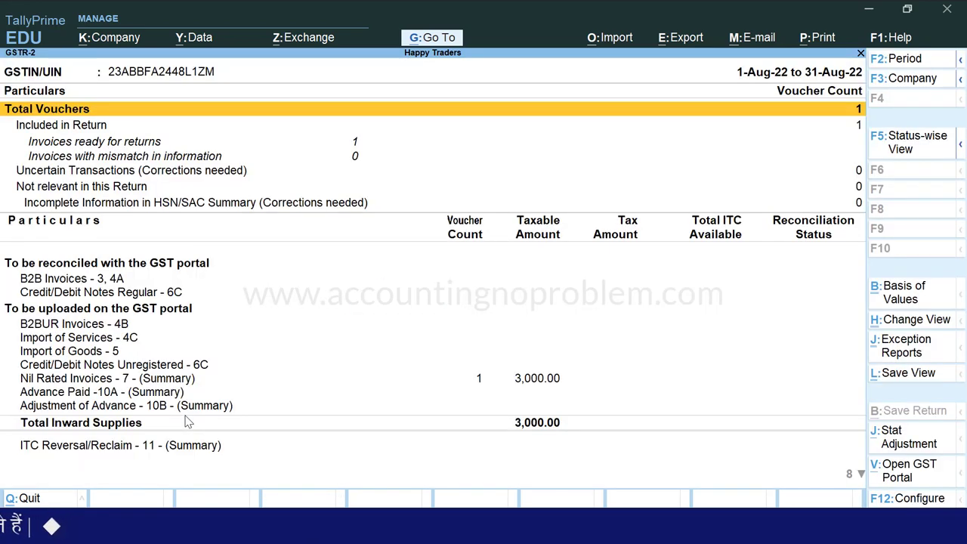
Expand the Nil Rated Invoices - 7 (Summary) row of the GSTR-2 report into its categories
{"action": "key", "text": "Down"}
{"action": "key", "text": "Down"}
{"action": "key", "text": "Down"}
{"action": "key", "text": "Down"}
{"action": "key", "text": "Down"}
{"action": "key", "text": "Down"}
{"action": "key", "text": "Down"}
{"action": "key", "text": "Down"}
{"action": "key", "text": "Down"}
{"action": "key", "text": "Down"}
{"action": "key", "text": "Down"}
{"action": "key", "text": "Down"}
{"action": "key", "text": "Down"}
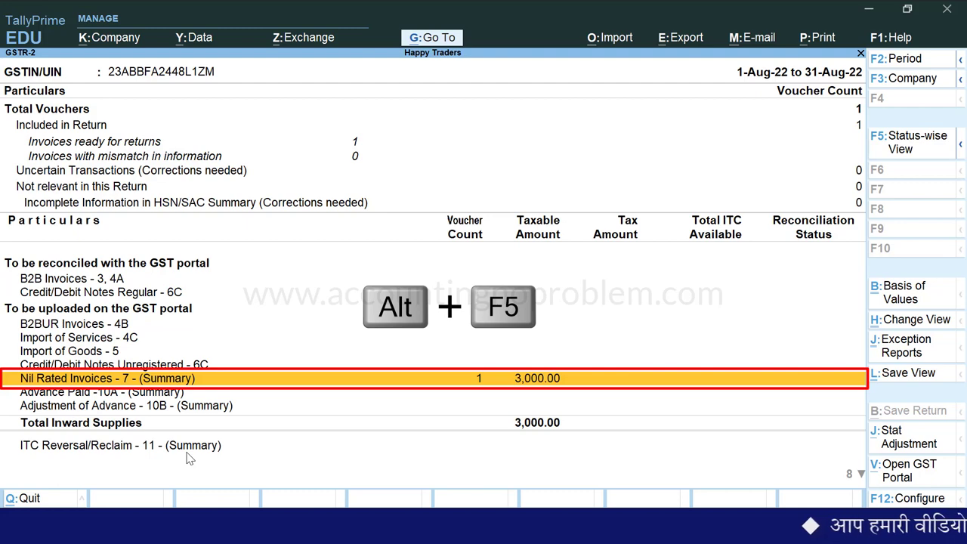
{"action": "key", "text": "alt+F5"}
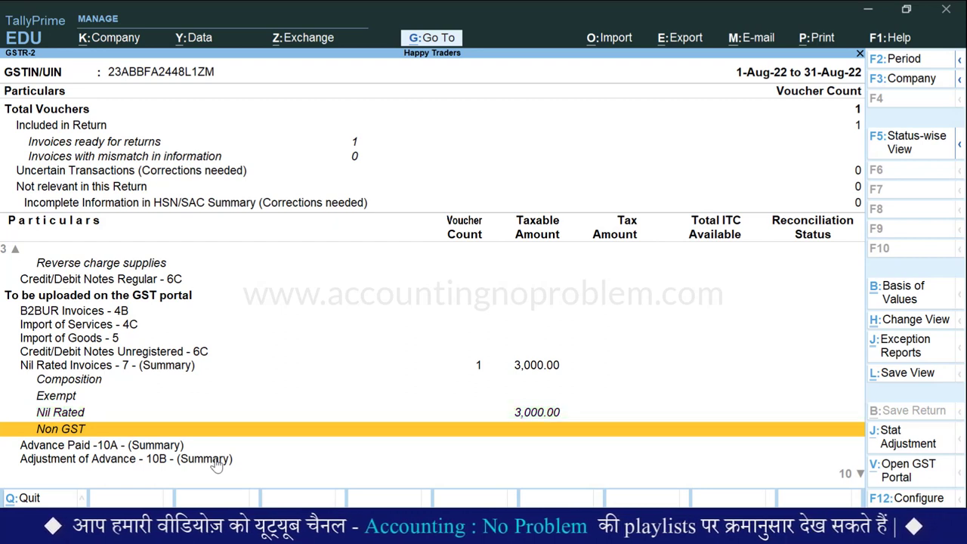
View the vouchers behind the Nil Rated row, then close the register and the GSTR-2 report to return to the purchase voucher
{"action": "key", "text": "Up"}
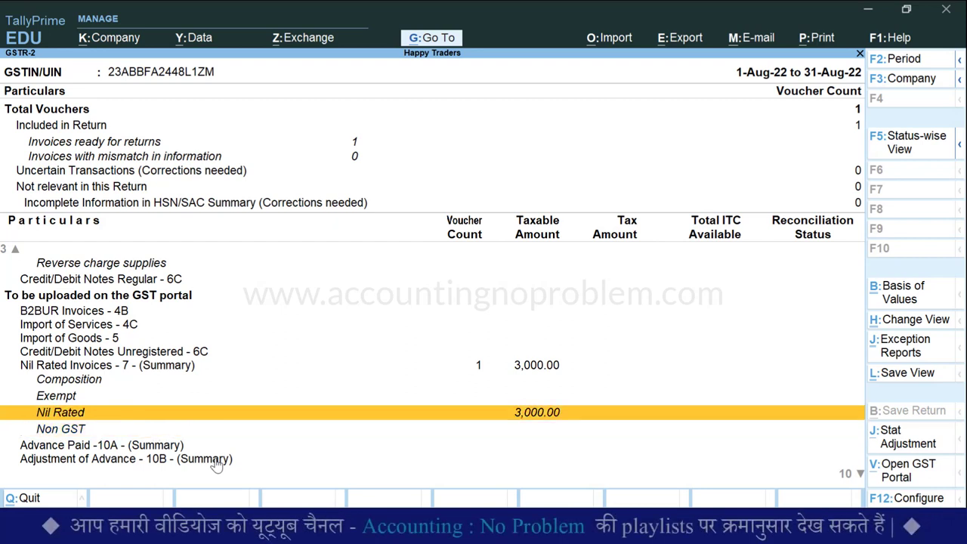
{"action": "key", "text": "Return"}
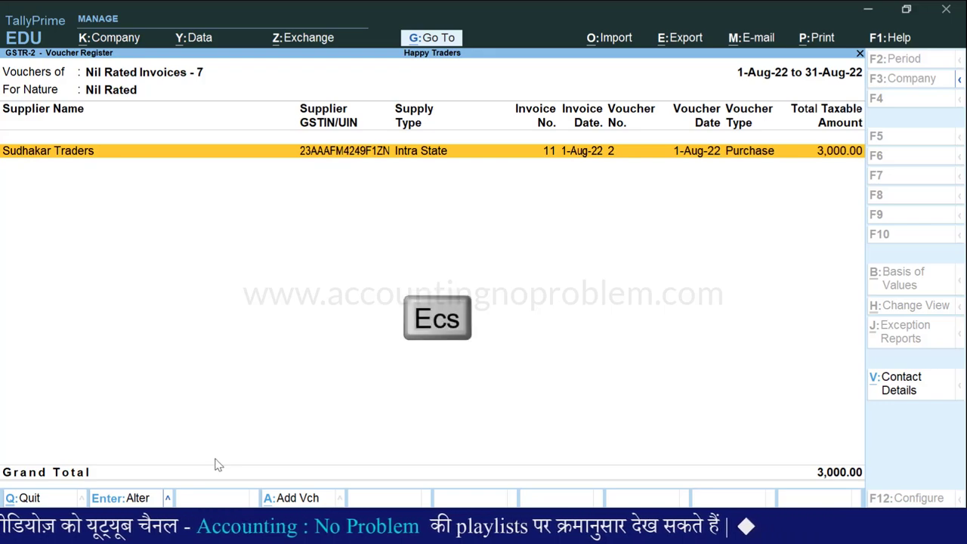
{"action": "key", "text": "Escape"}
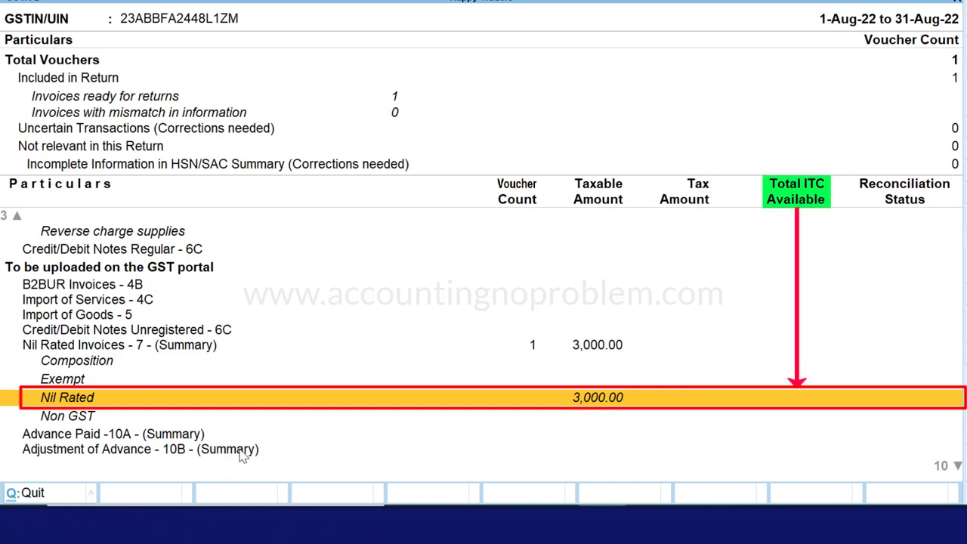
{"action": "key", "text": "Escape"}
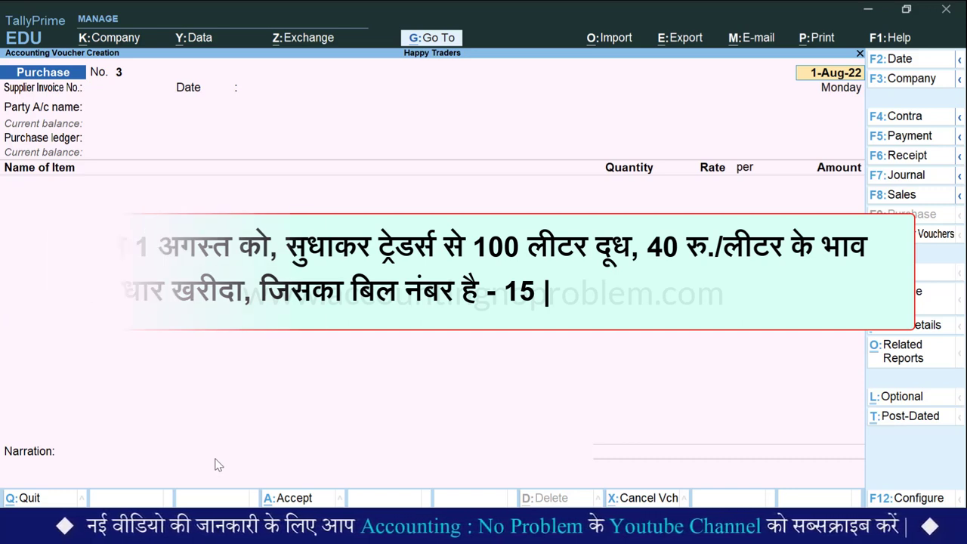
Enter supplier invoice number 15 dated 1-Aug-22 in the new purchase voucher and choose Sudhakar Traders as the party
{"action": "key", "text": "Return"}
{"action": "type", "text": "15"}
{"action": "key", "text": "Return"}
{"action": "type", "text": "1-8"}
{"action": "key", "text": "Return"}
{"action": "key", "text": "Down"}
{"action": "key", "text": "Down"}
{"action": "key", "text": "Down"}
{"action": "key", "text": "Down"}
{"action": "key", "text": "Down"}
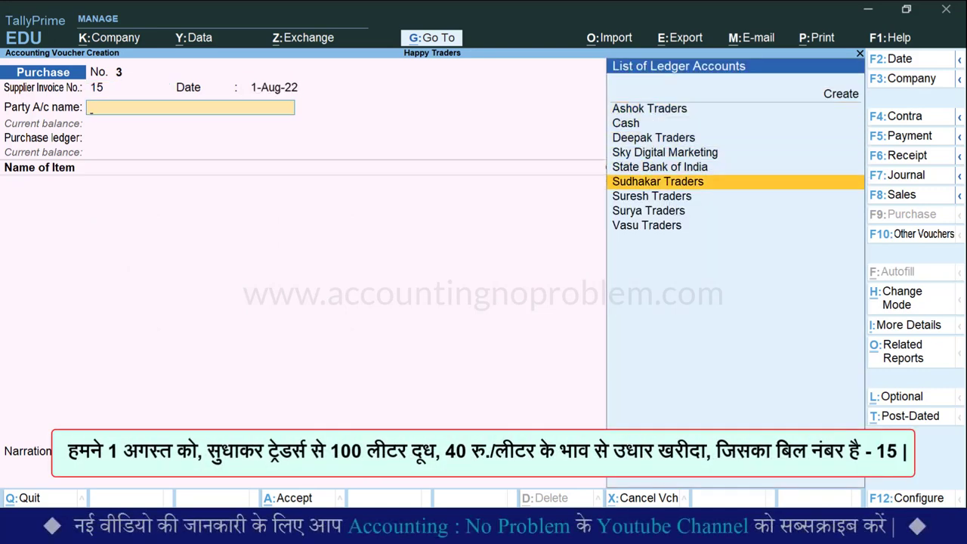
{"action": "key", "text": "Return"}
Set the voucher's purchase ledger to Purchase Account
{"action": "key", "text": "Down"}
{"action": "key", "text": "Down"}
{"action": "key", "text": "Down"}
{"action": "key", "text": "Down"}
{"action": "key", "text": "Down"}
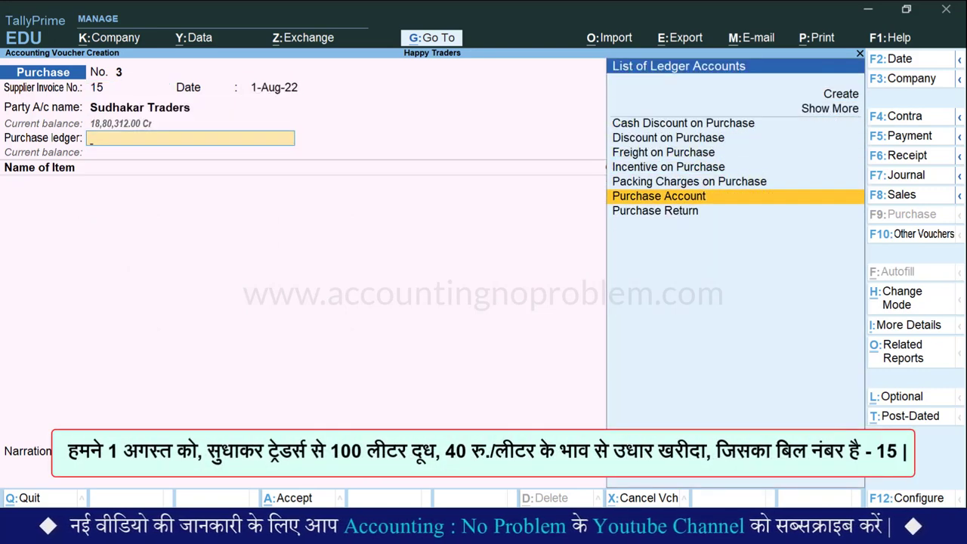
{"action": "key", "text": "Return"}
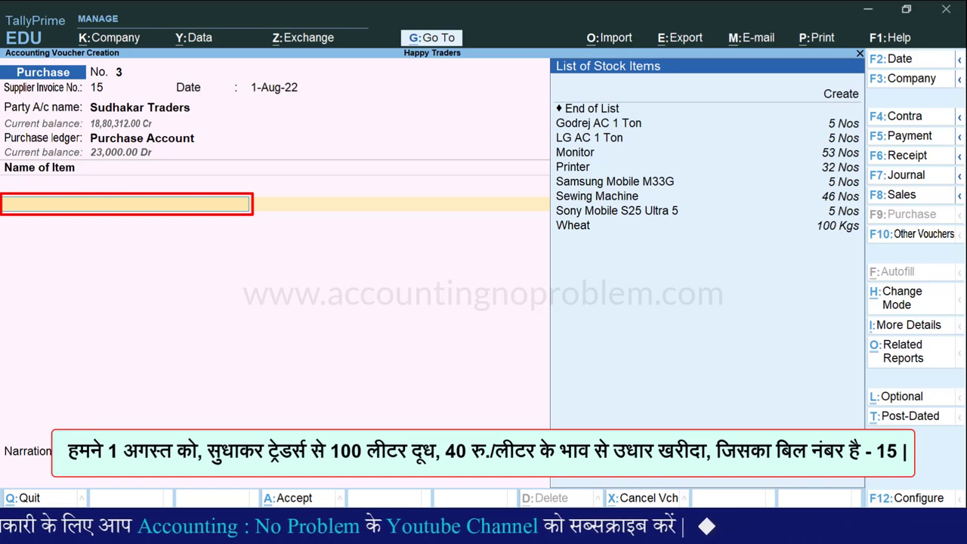
Start a new stock item from the voucher's item line, named Milk without an alias, under Primary
{"action": "key", "text": "Up"}
{"action": "key", "text": "Return"}
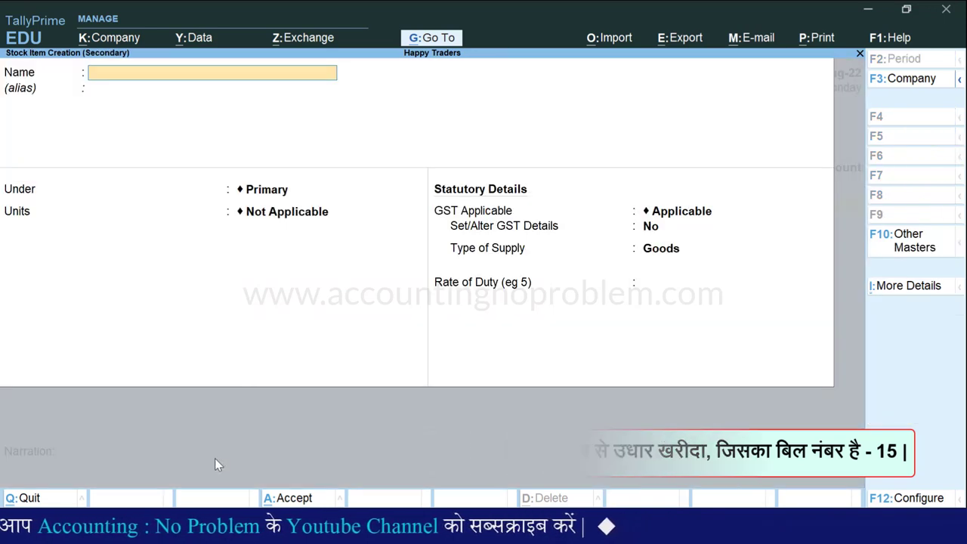
{"action": "type", "text": "Milk"}
{"action": "key", "text": "Return"}
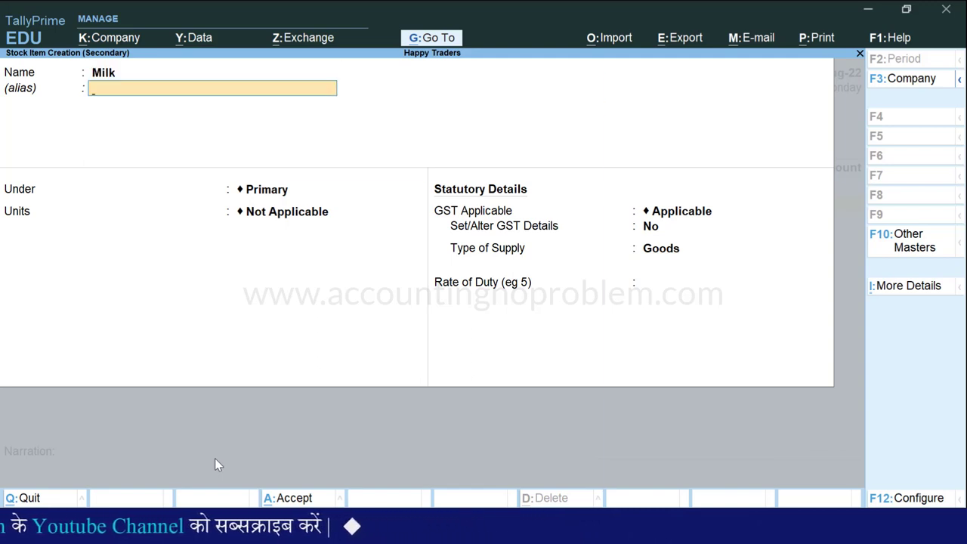
{"action": "key", "text": "Return"}
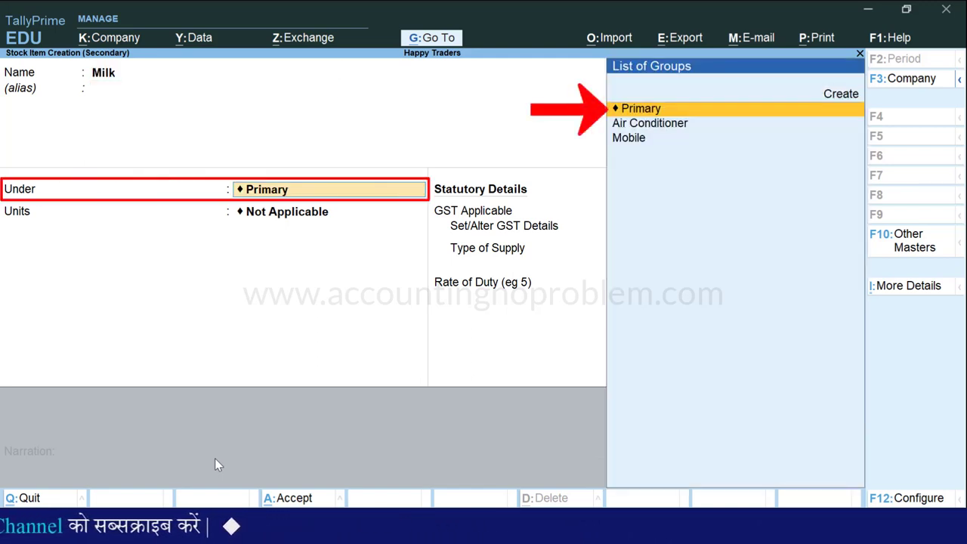
{"action": "key", "text": "Return"}
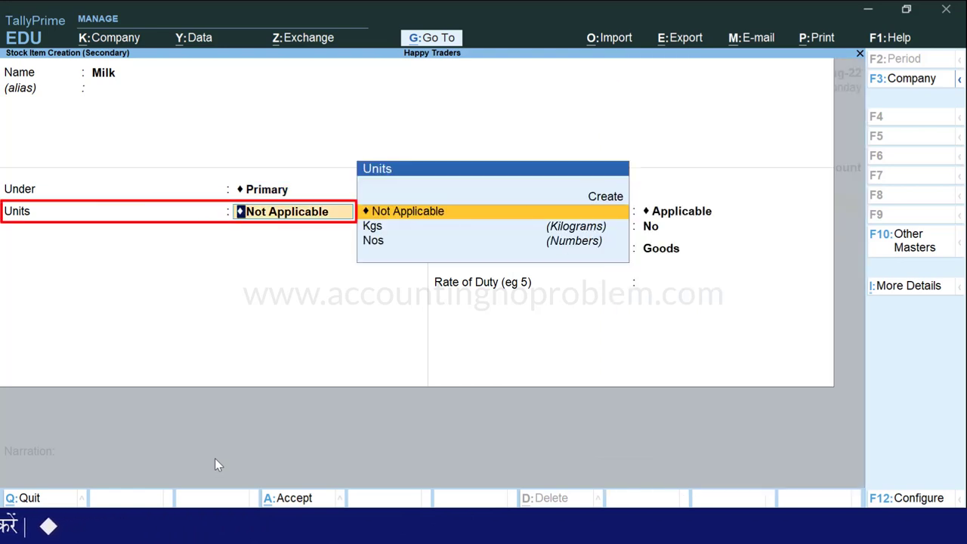
Create a simple unit with symbol Ltr, formal name Liter, UQC KLR-KILOLITRE and 0 decimal places for Milk
{"action": "key", "text": "Up"}
{"action": "key", "text": "Return"}
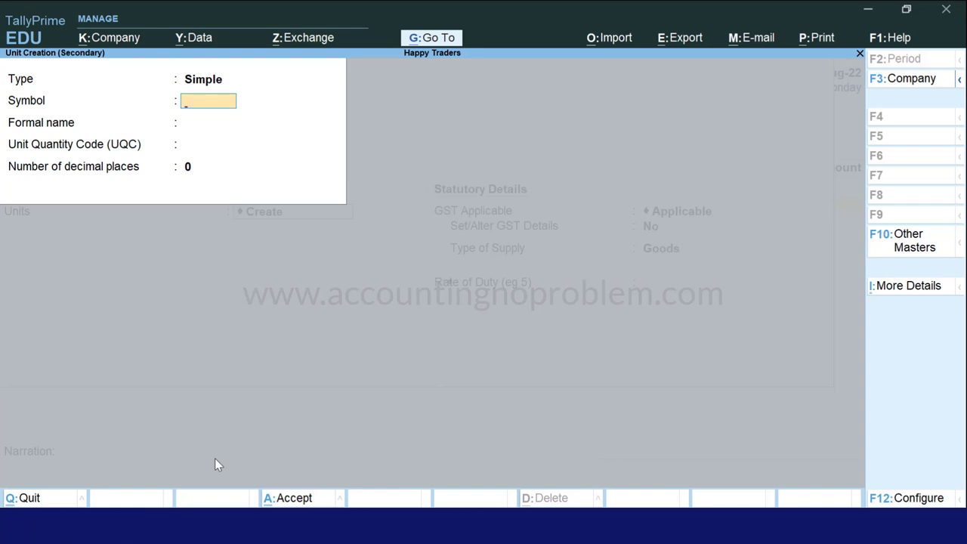
{"action": "key", "text": "Return"}
{"action": "type", "text": "Liter"}
{"action": "key", "text": "Return"}
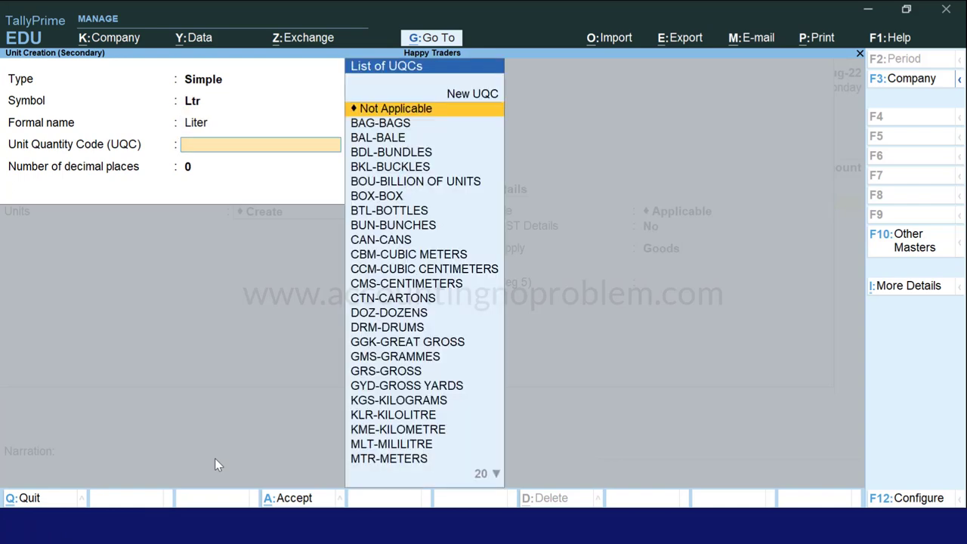
{"action": "type", "text": "k"}
{"action": "key", "text": "Down"}
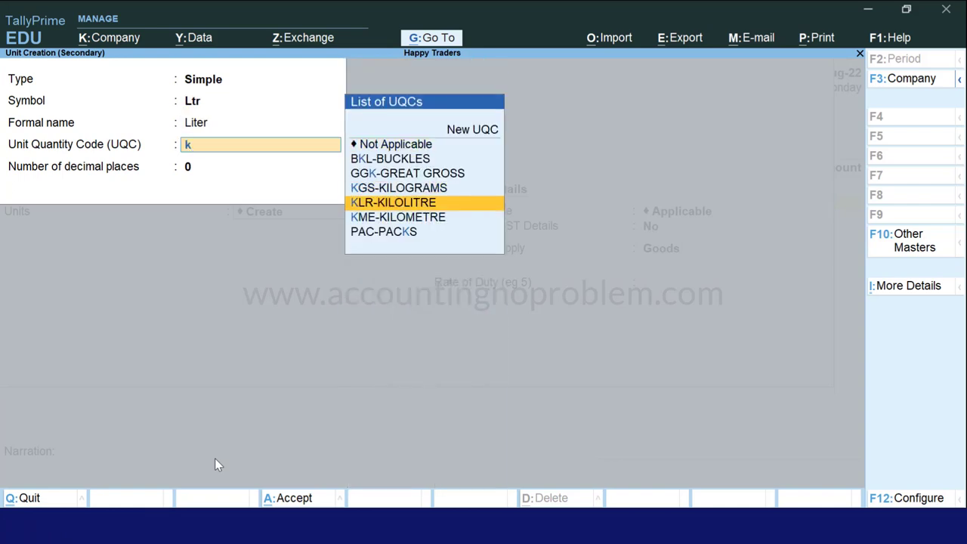
{"action": "key", "text": "Return"}
{"action": "key", "text": "Return"}
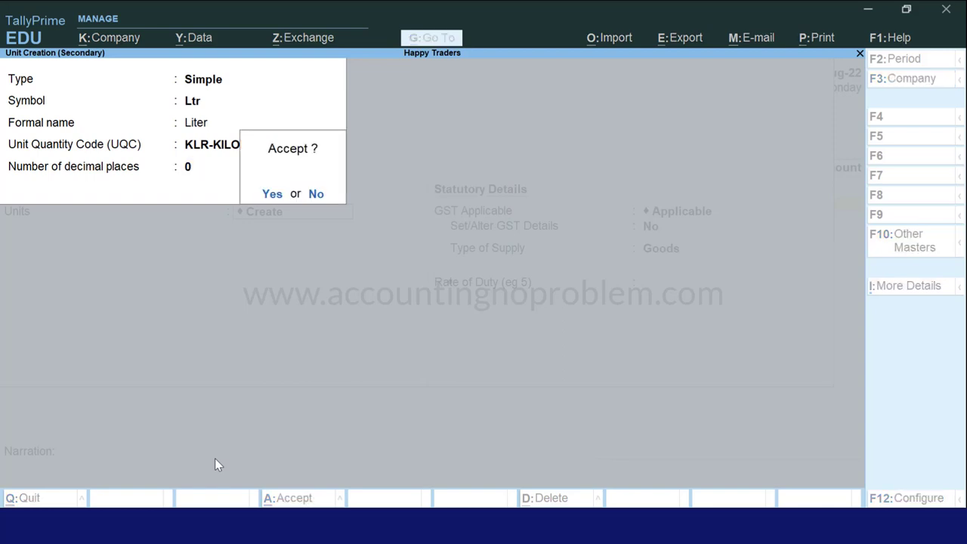
{"action": "key", "text": "Return"}
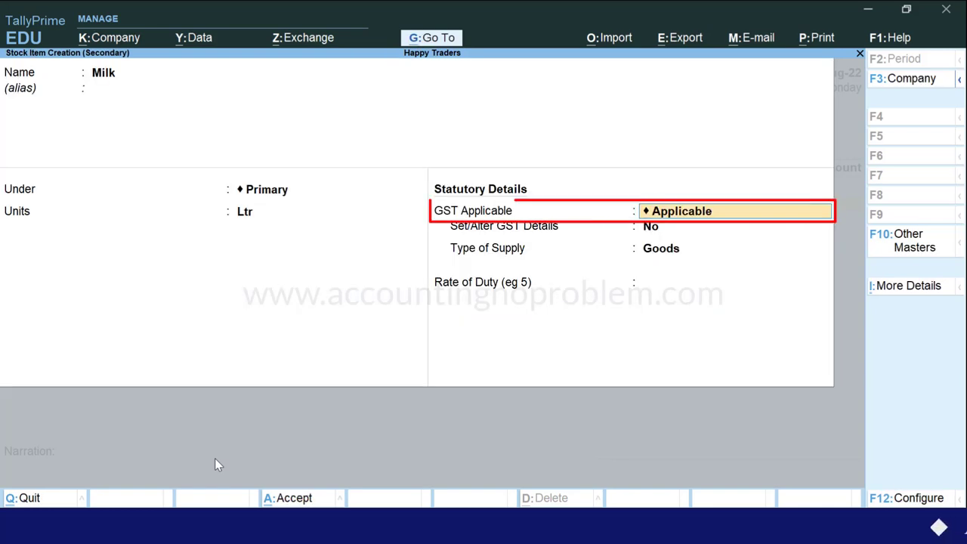
Keep GST applicable for Milk and fill in its GST details: description Milk, HSN/SAC 0401, non-GST goods No and calculation type On Value
{"action": "key", "text": "Return"}
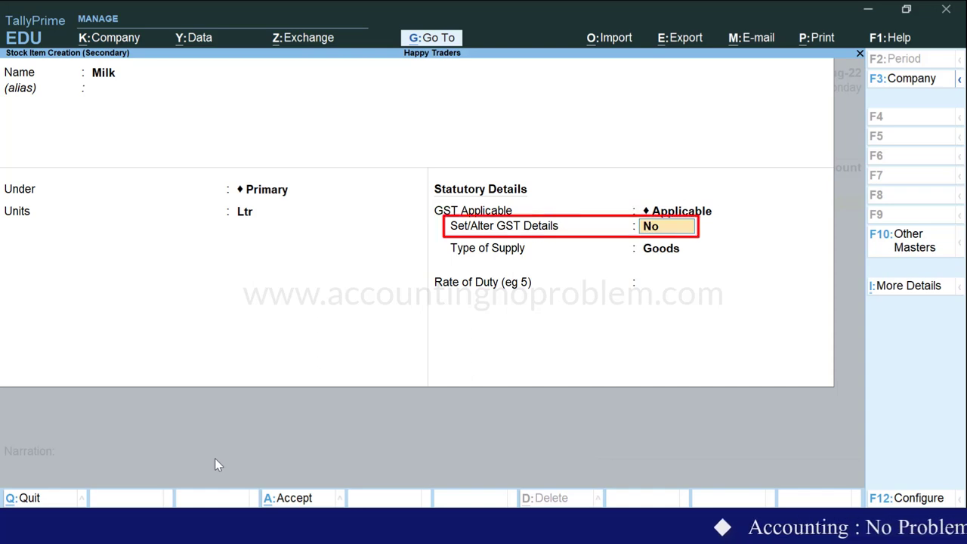
{"action": "type", "text": "yes"}
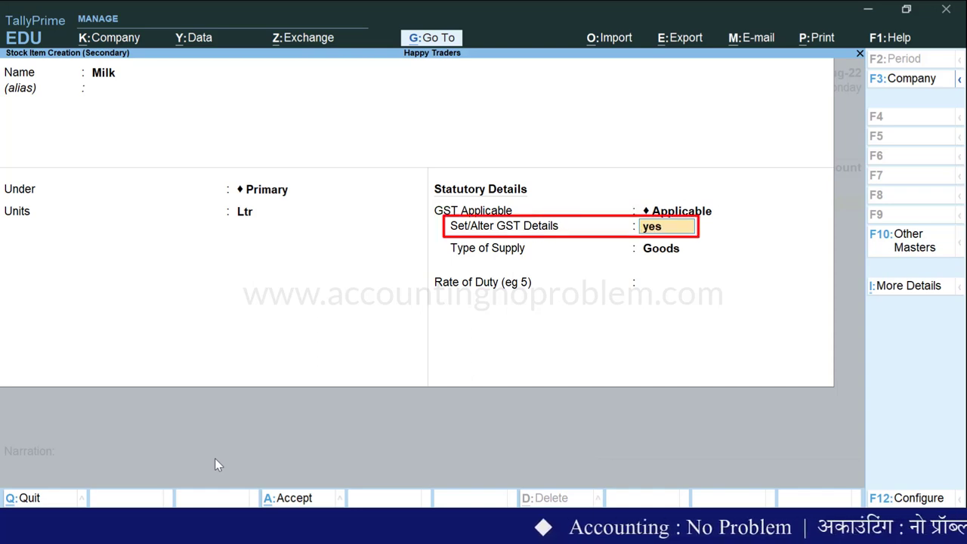
{"action": "key", "text": "Return"}
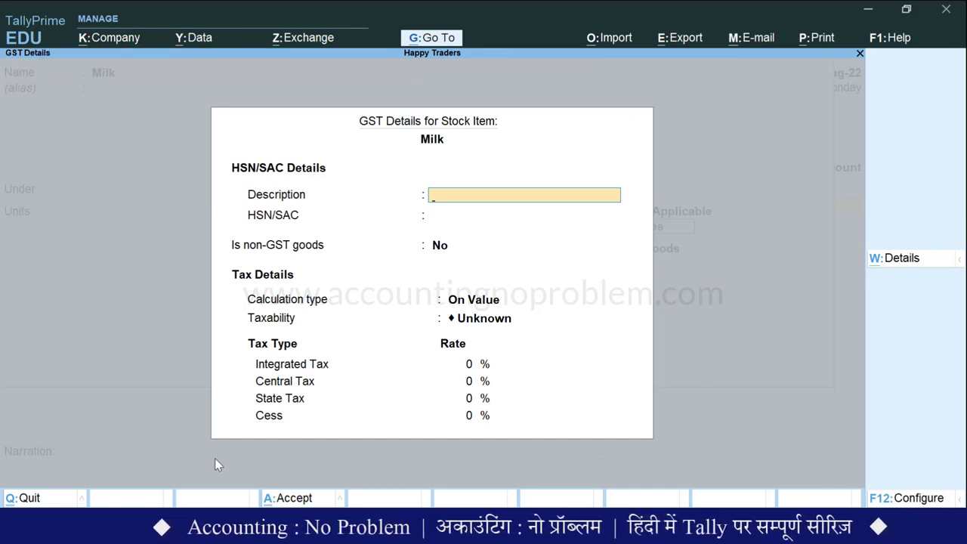
{"action": "type", "text": "Milk"}
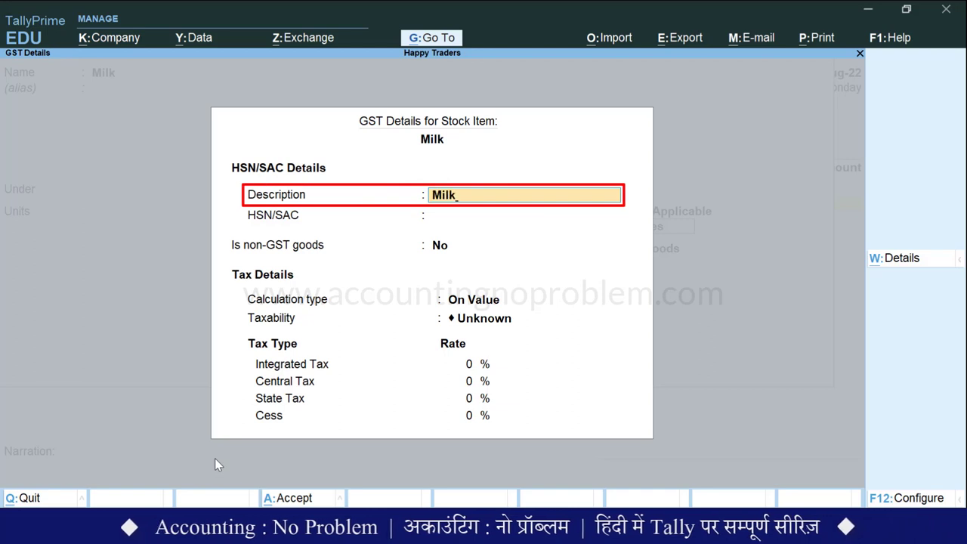
{"action": "key", "text": "Return"}
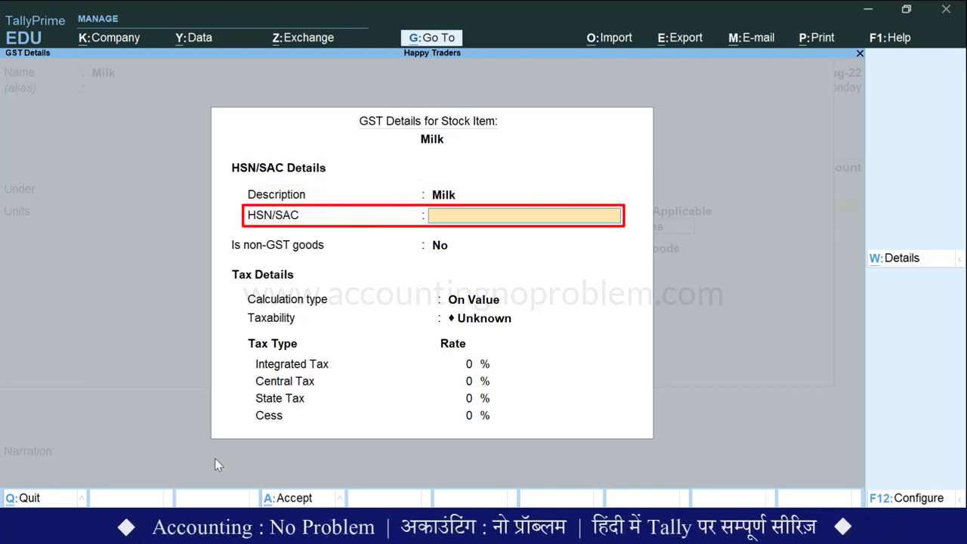
{"action": "type", "text": "0401"}
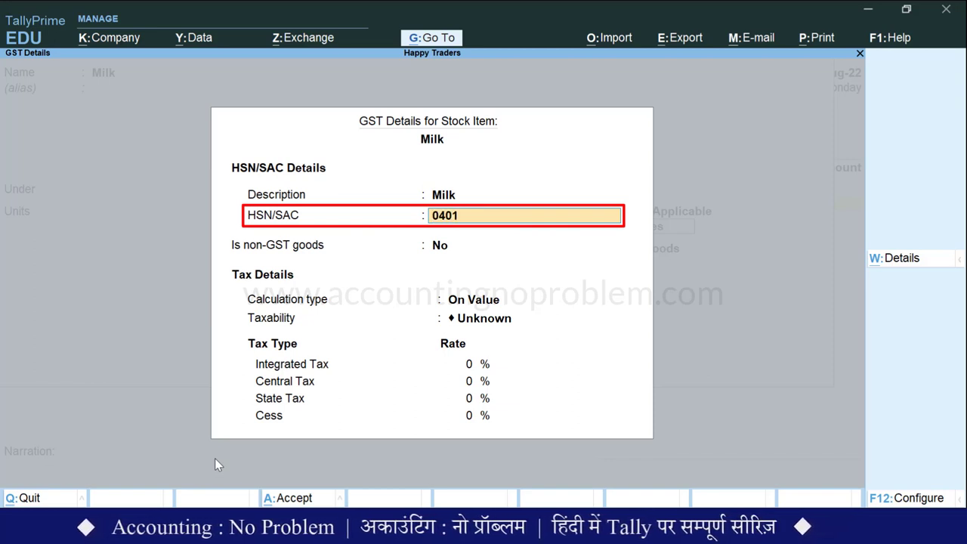
{"action": "key", "text": "Return"}
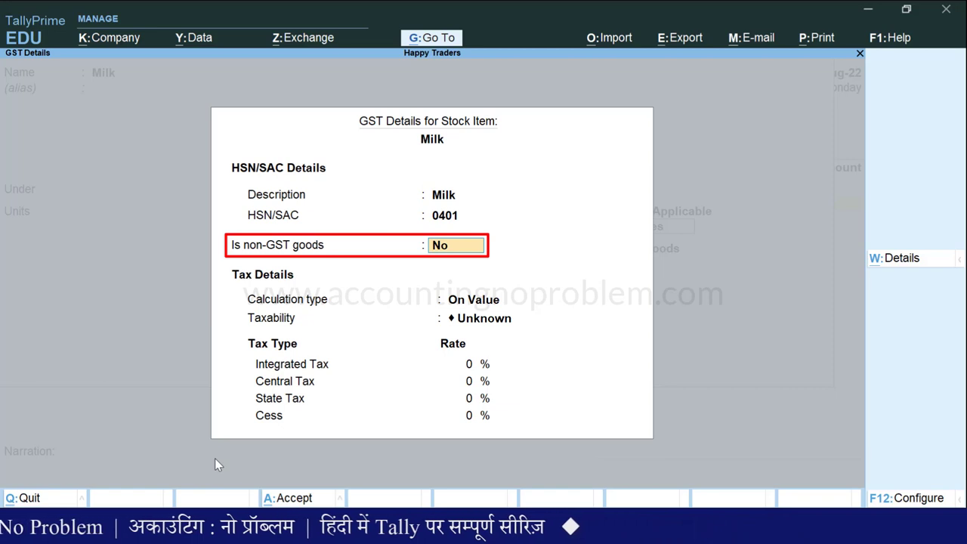
{"action": "key", "text": "Return"}
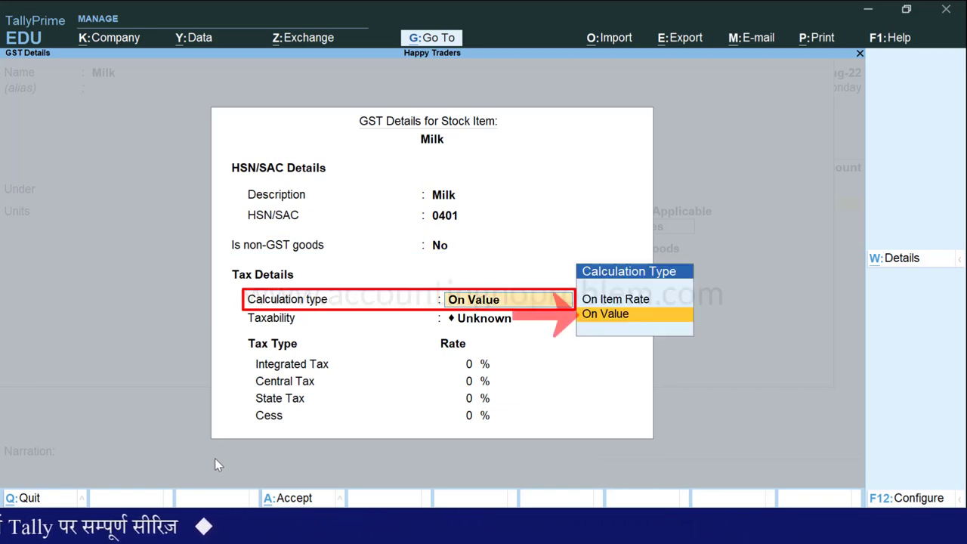
{"action": "key", "text": "Return"}
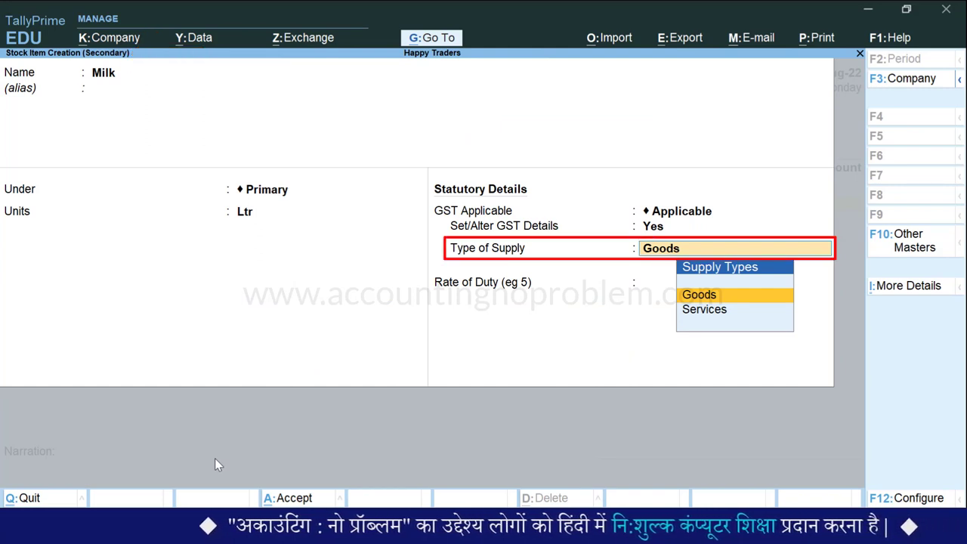
Keep Milk's type of supply as Goods, leave the rate of duty blank and save the stock item
{"action": "key", "text": "Return"}
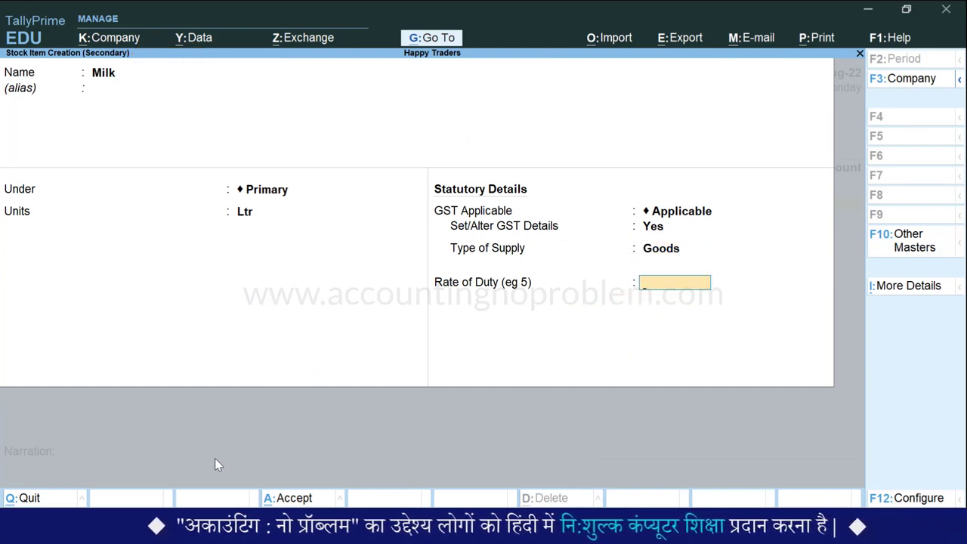
{"action": "key", "text": "Return"}
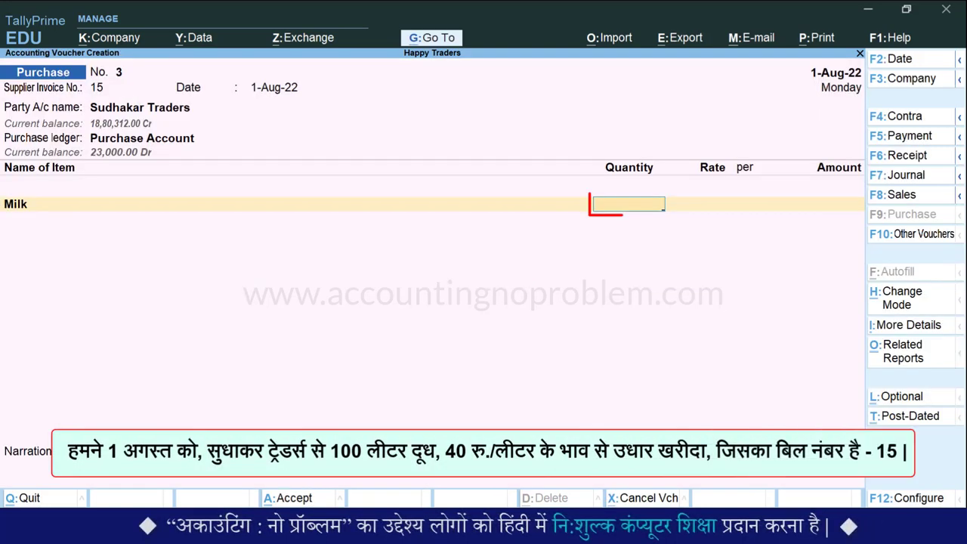
Enter a quantity of 100 Ltr at a rate of 40 per Ltr for Milk and end the item list
{"action": "type", "text": "100"}
{"action": "key", "text": "Return"}
{"action": "type", "text": "40"}
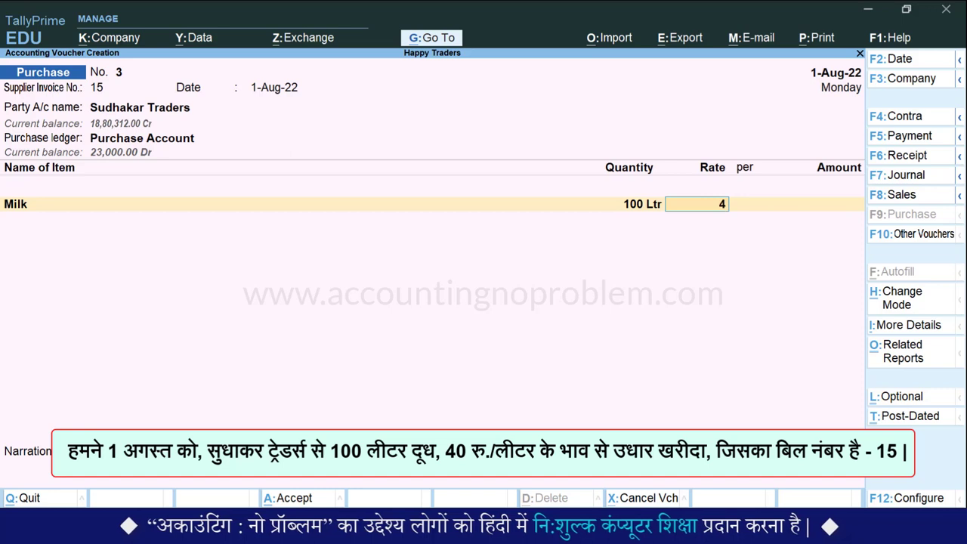
{"action": "key", "text": "Return"}
{"action": "key", "text": "Return"}
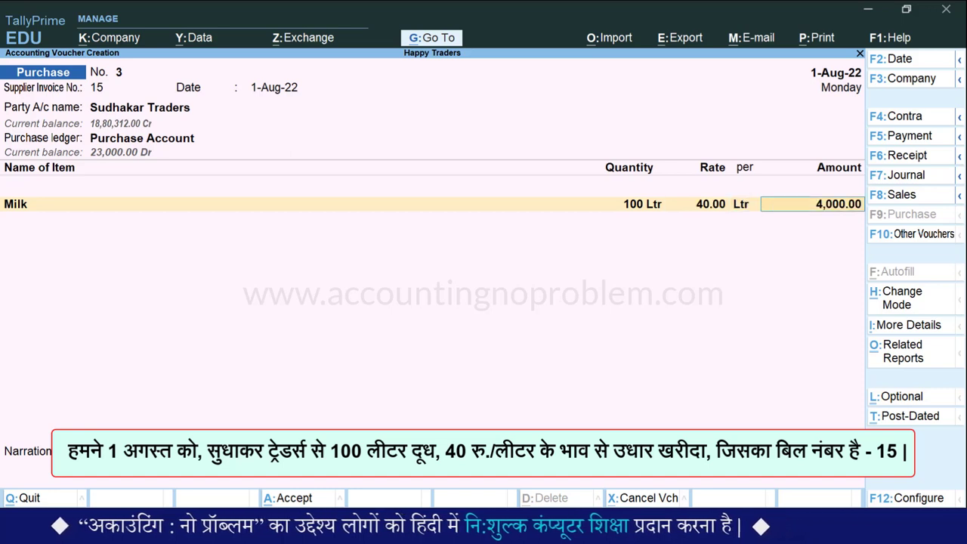
{"action": "key", "text": "Return"}
{"action": "key", "text": "Return"}
Add the CGST and SGST ledgers without amounts, leave the narration blank and save the purchase voucher
{"action": "key", "text": "space"}
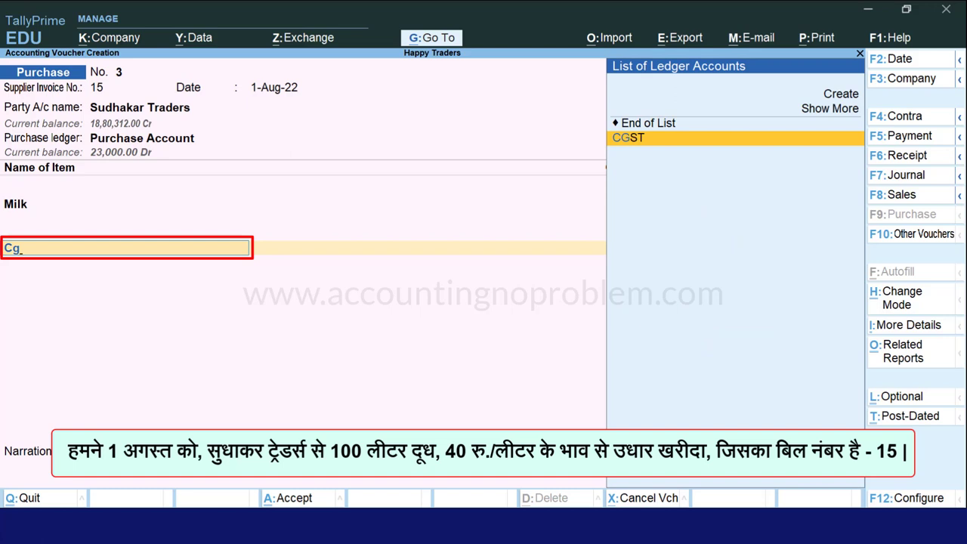
{"action": "key", "text": "Return"}
{"action": "key", "text": "Return"}
{"action": "type", "text": "Sg"}
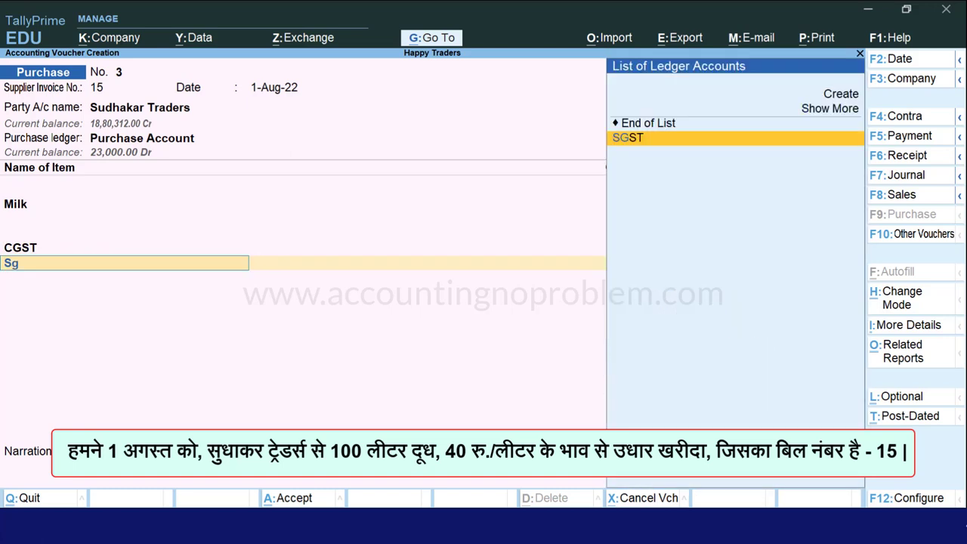
{"action": "key", "text": "Return"}
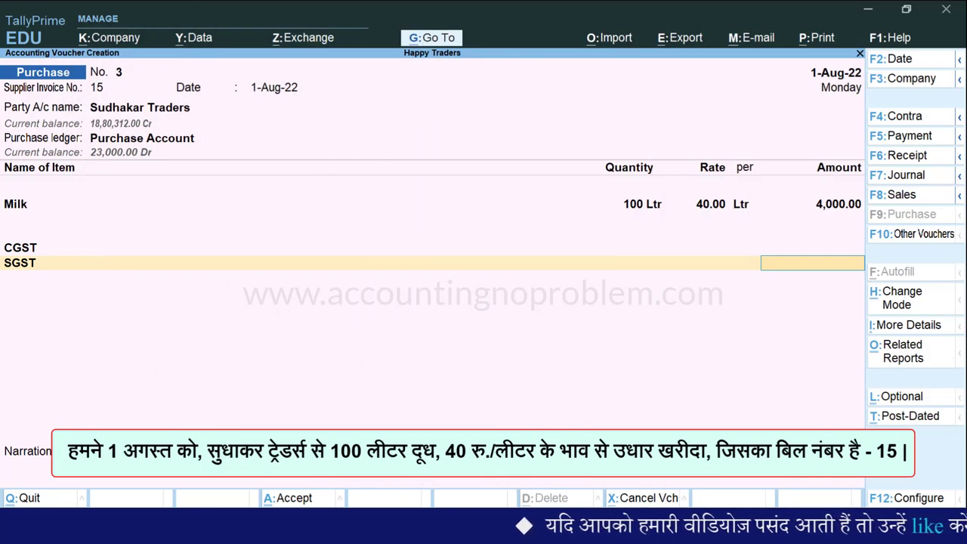
{"action": "key", "text": "Return"}
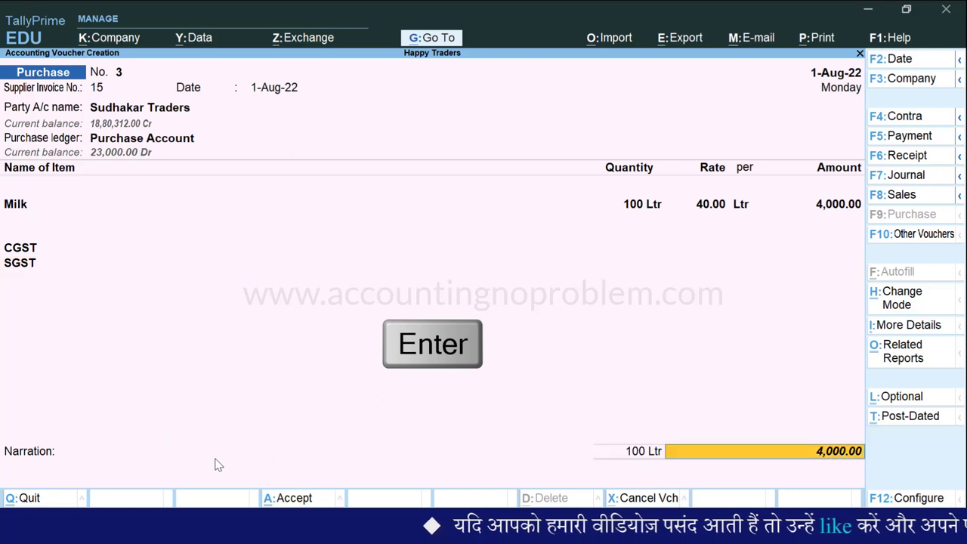
{"action": "key", "text": "Return"}
{"action": "key", "text": "Return"}
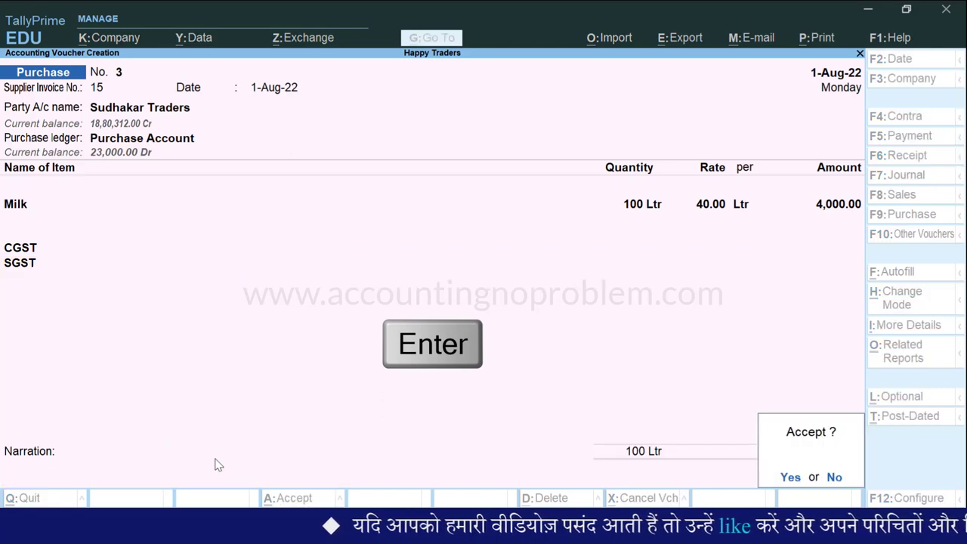
{"action": "key", "text": "Return"}
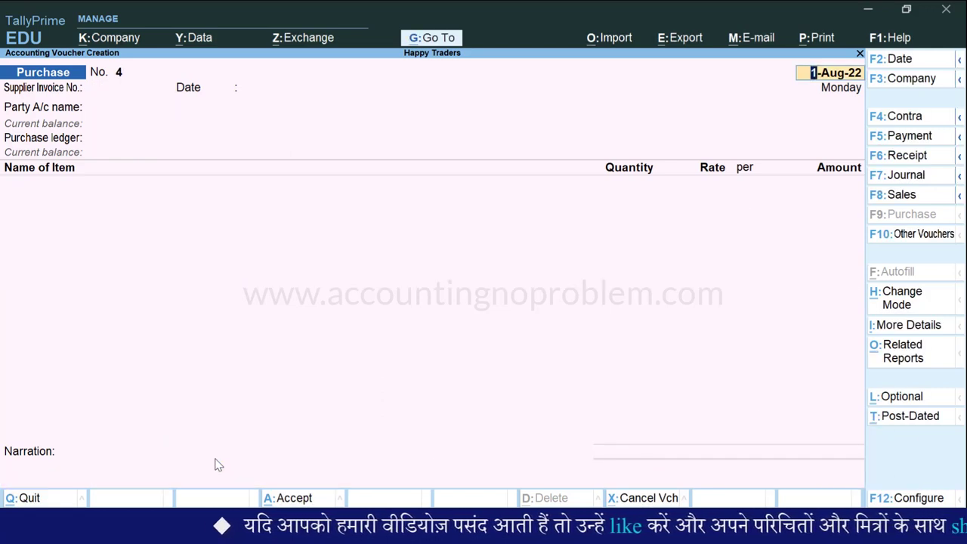
Open the GSTR-2 report and set its period to 1-Aug-22 to 31-Aug-22
{"action": "key", "text": "alt+g"}
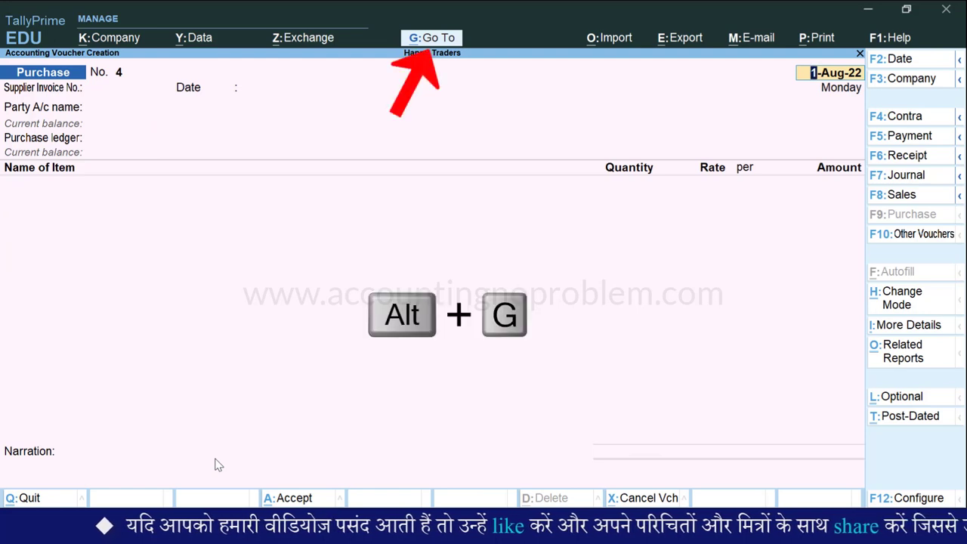
{"action": "key", "text": "alt+g"}
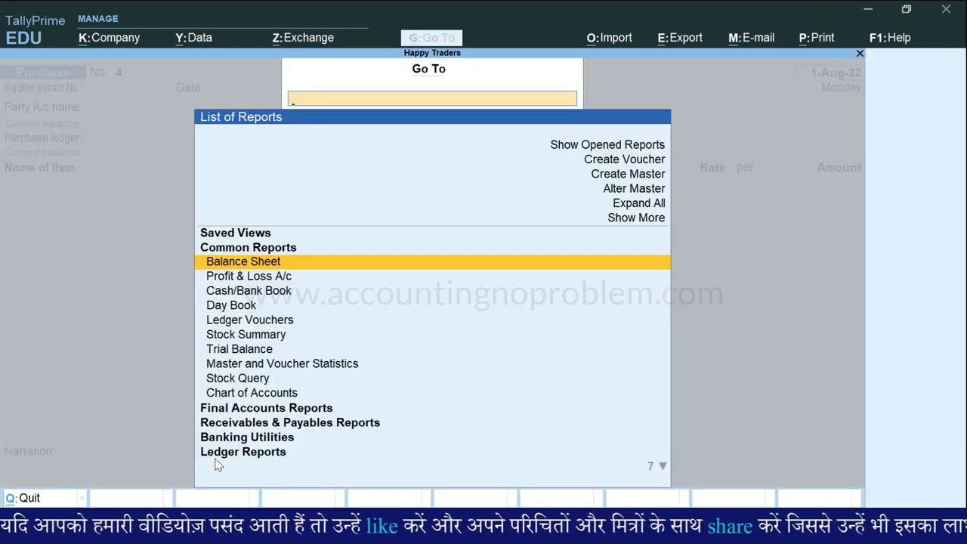
{"action": "type", "text": "Gstr2"}
{"action": "key", "text": "Return"}
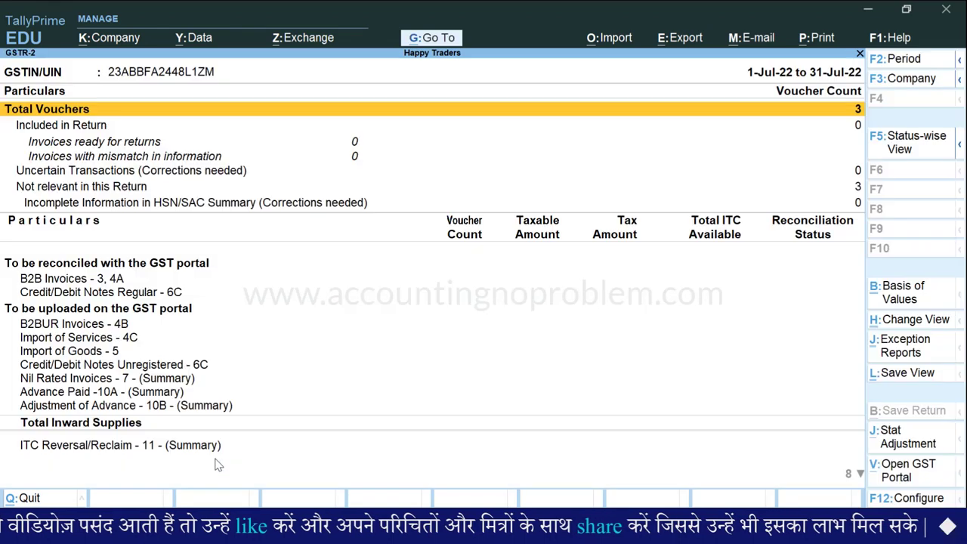
{"action": "key", "text": "F2"}
{"action": "type", "text": "1.8"}
{"action": "key", "text": "Return"}
{"action": "type", "text": "31."}
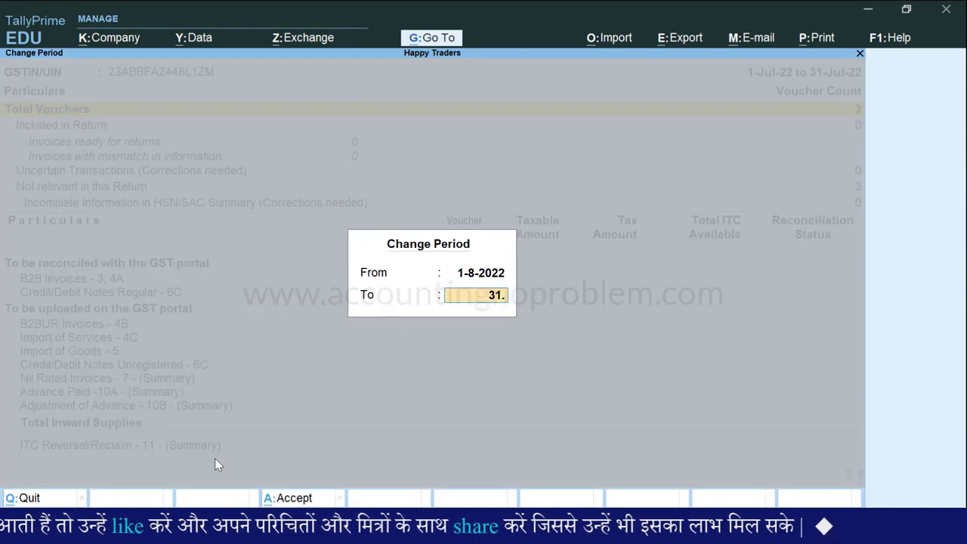
{"action": "type", "text": "8"}
{"action": "key", "text": "Return"}
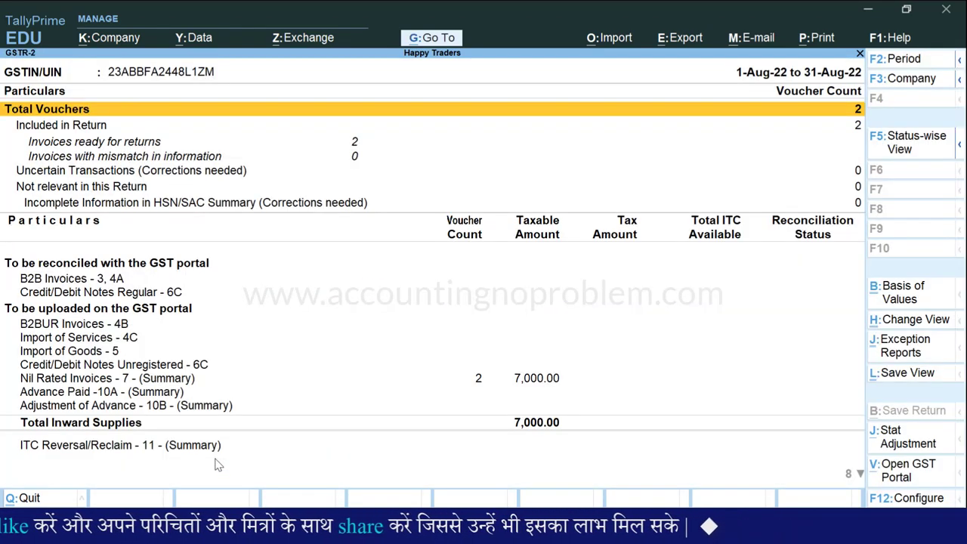
Expand the Nil Rated Invoices - 7 summary in GSTR-2 into its detailed breakdown
{"action": "key", "text": "Down"}
{"action": "key", "text": "Down"}
{"action": "key", "text": "Down"}
{"action": "key", "text": "Down"}
{"action": "key", "text": "Down"}
{"action": "key", "text": "Down"}
{"action": "key", "text": "Down"}
{"action": "key", "text": "Down"}
{"action": "key", "text": "Down"}
{"action": "key", "text": "Down"}
{"action": "key", "text": "Down"}
{"action": "key", "text": "Down"}
{"action": "key", "text": "Down"}
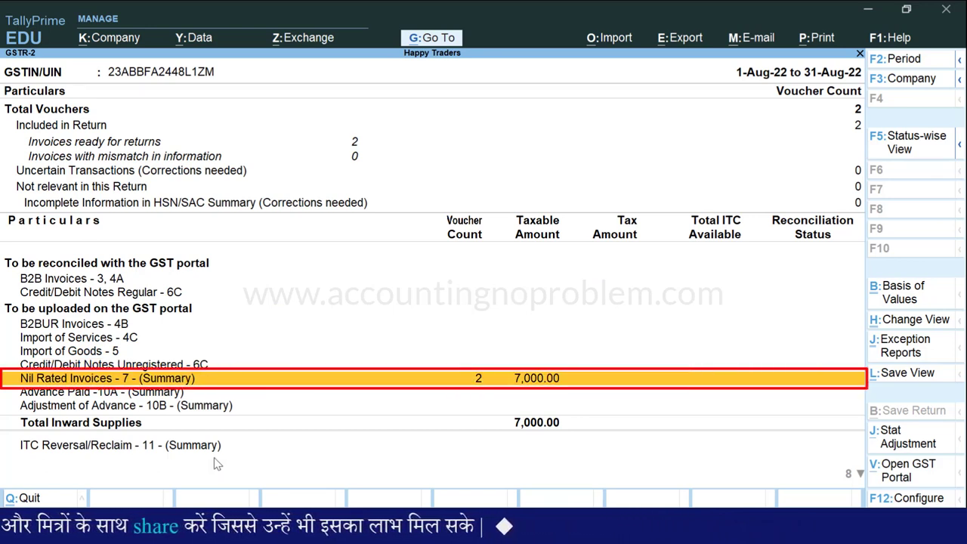
{"action": "key", "text": "alt+F5"}
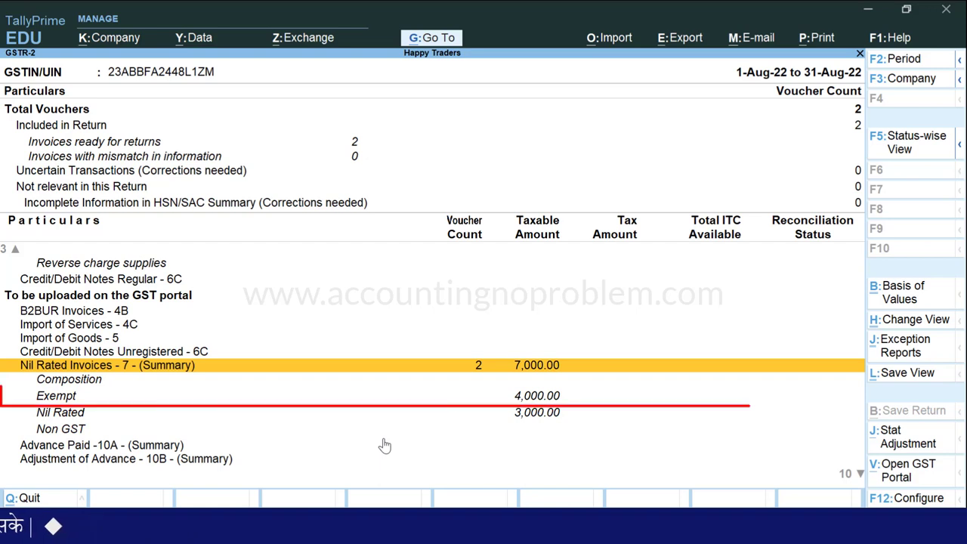
Examine the vouchers behind the Exempt line, then leave GSTR-2 and return to the new purchase voucher
{"action": "key", "text": "Down"}
{"action": "key", "text": "Down"}
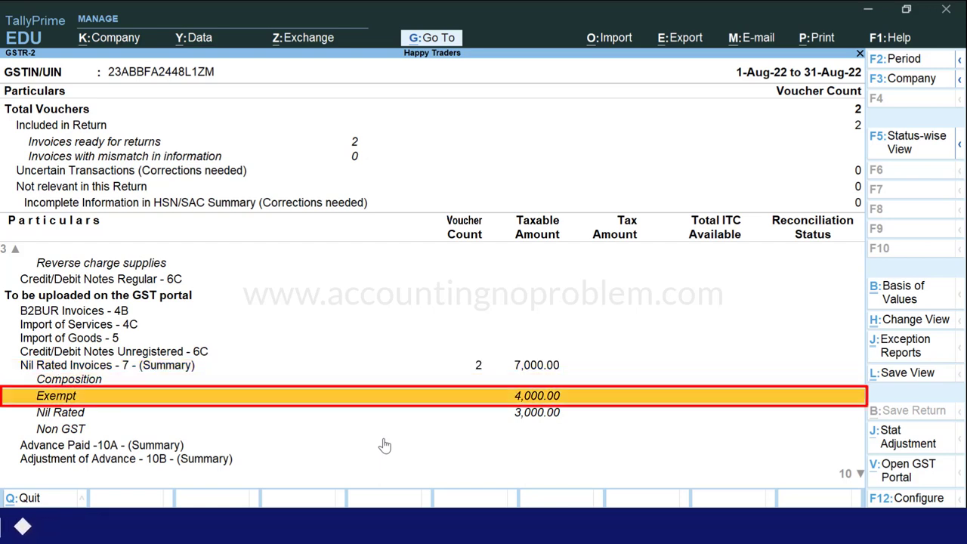
{"action": "key", "text": "Return"}
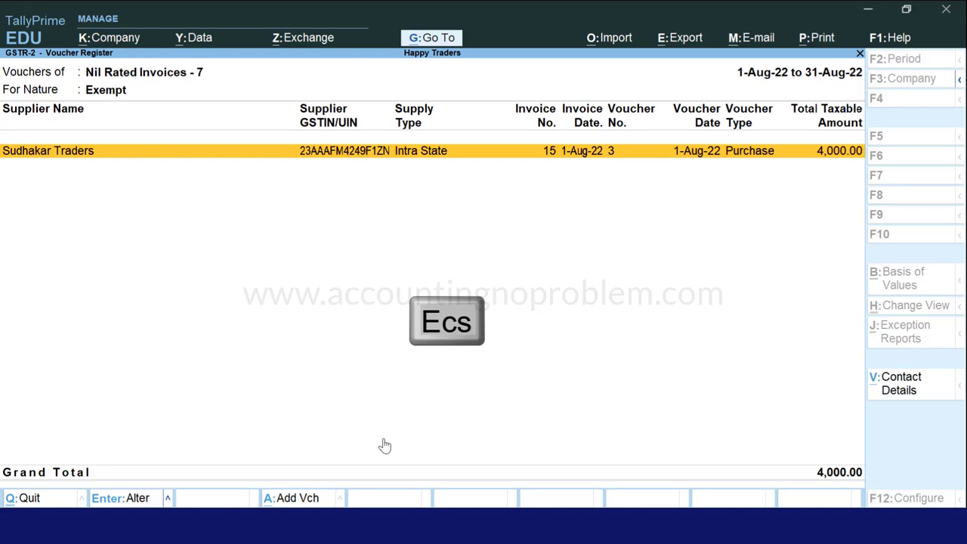
{"action": "key", "text": "Escape"}
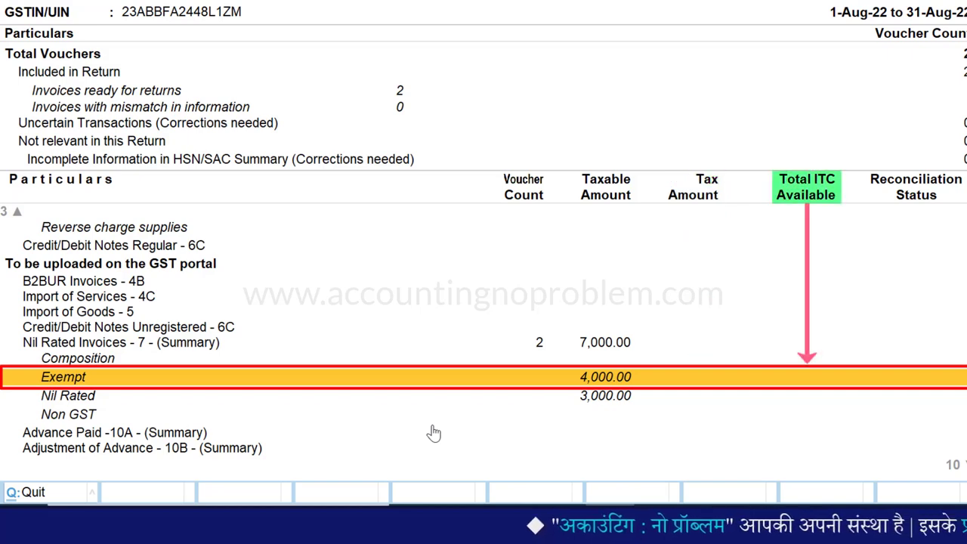
{"action": "key", "text": "Escape"}
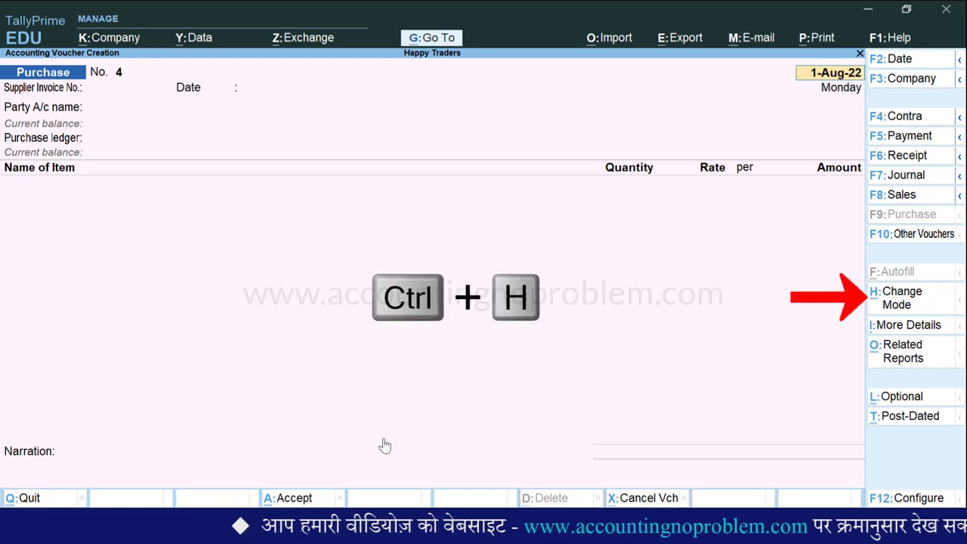
Change the purchase voucher's mode to Accounting Invoice
{"action": "key", "text": "ctrl+h"}
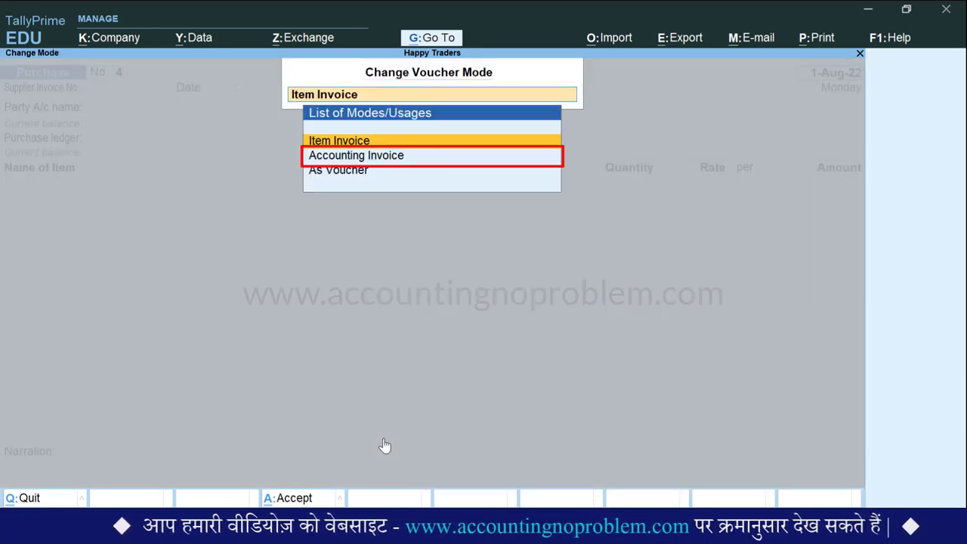
{"action": "key", "text": "Down"}
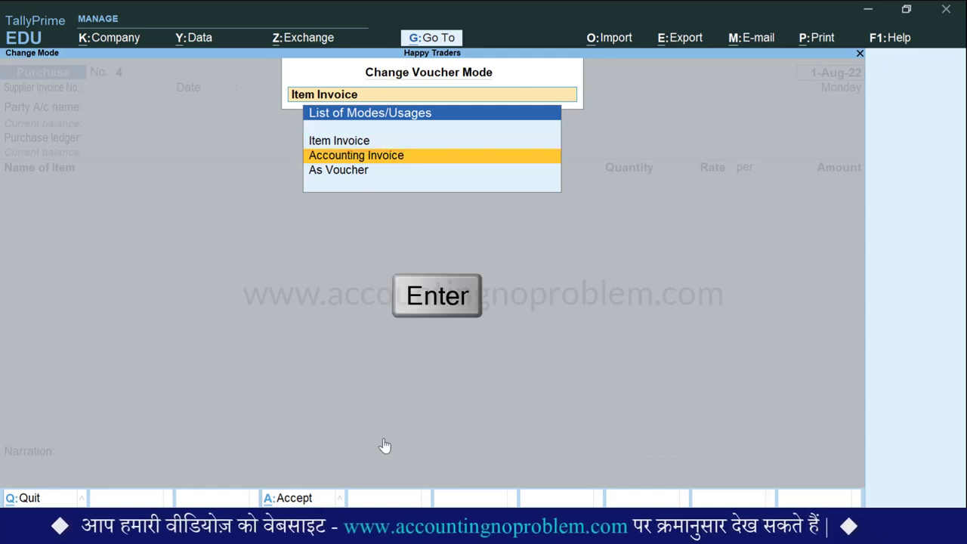
{"action": "key", "text": "Return"}
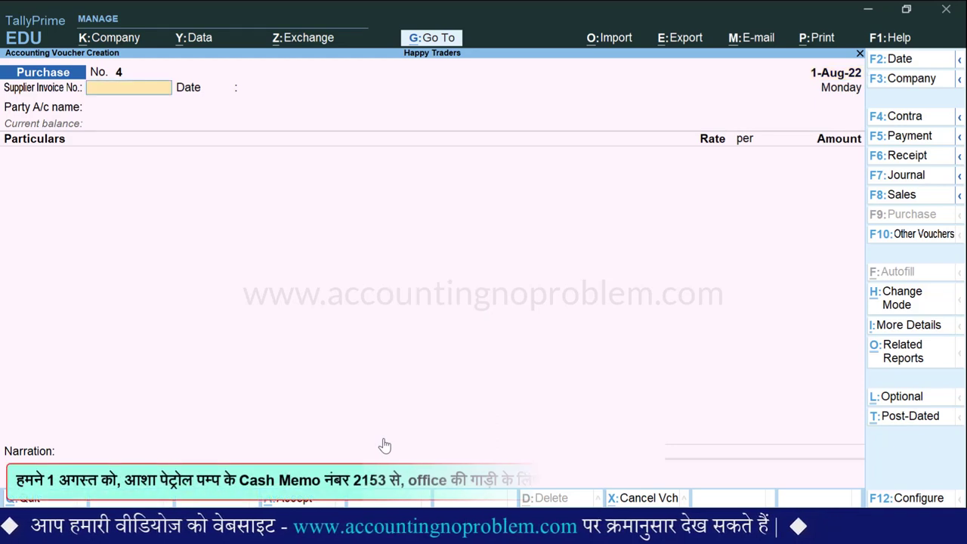
Enter supplier invoice number 2153 dated 1-Aug-22 and choose Cash as the party account
{"action": "type", "text": "2153"}
{"action": "key", "text": "Return"}
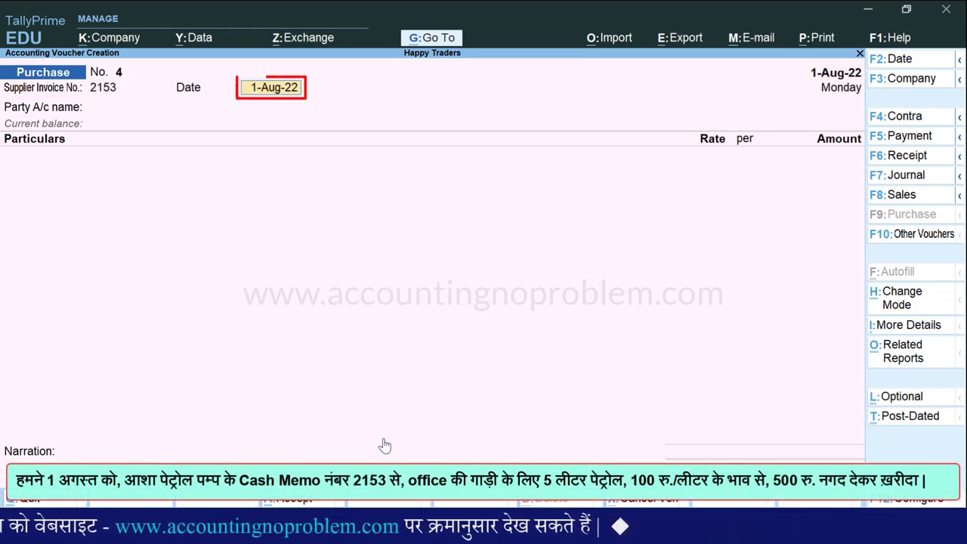
{"action": "type", "text": "1"}
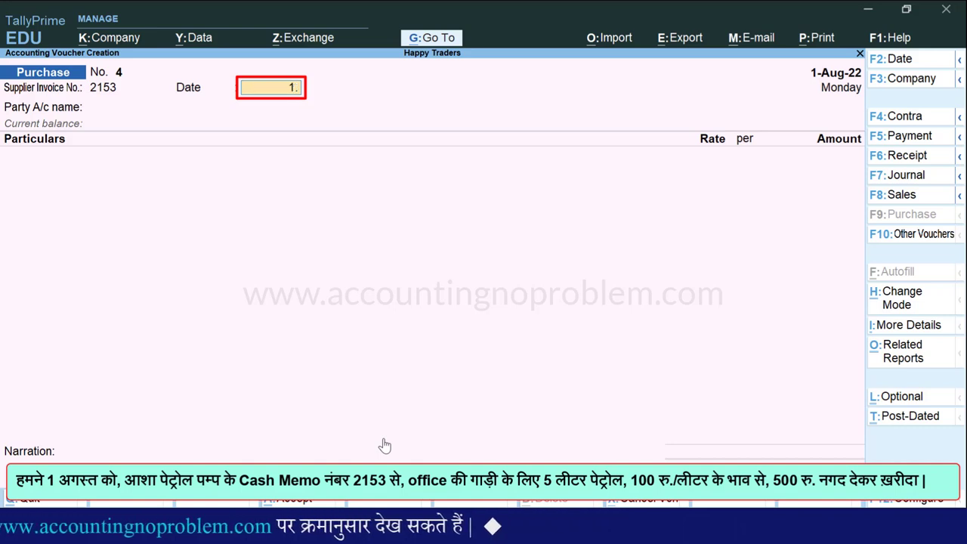
{"action": "key", "text": "Return"}
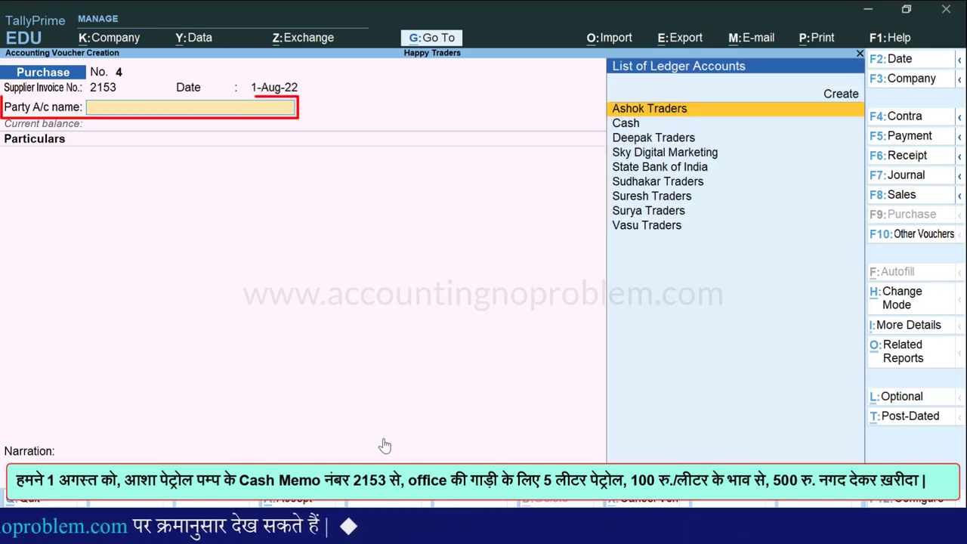
{"action": "key", "text": "Down"}
{"action": "key", "text": "Return"}
Fill in the party details with new supplier Asha Petrol Pump, state Madhya Pradesh, a blank address and GST registration type Unknown
{"action": "key", "text": "ctrl+a"}
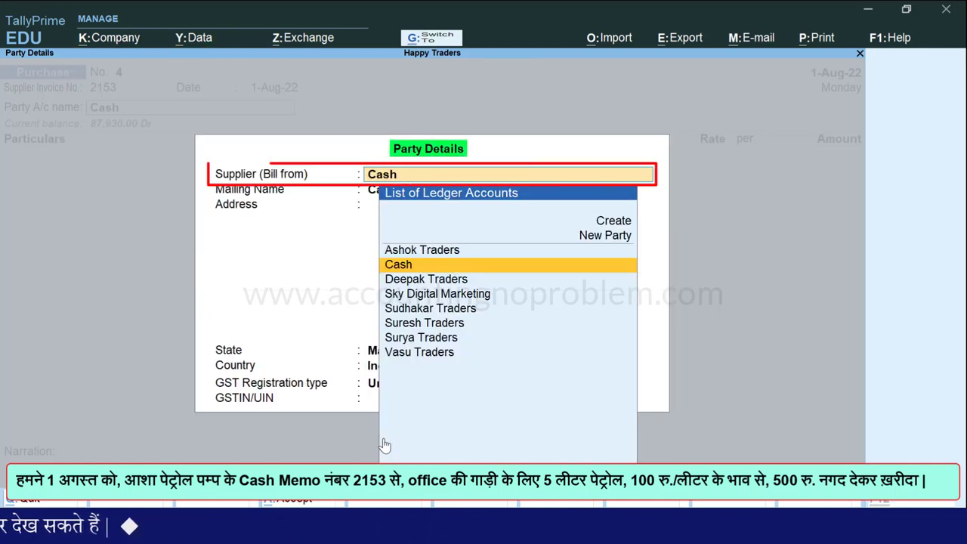
{"action": "type", "text": "Asha Petrol Pump"}
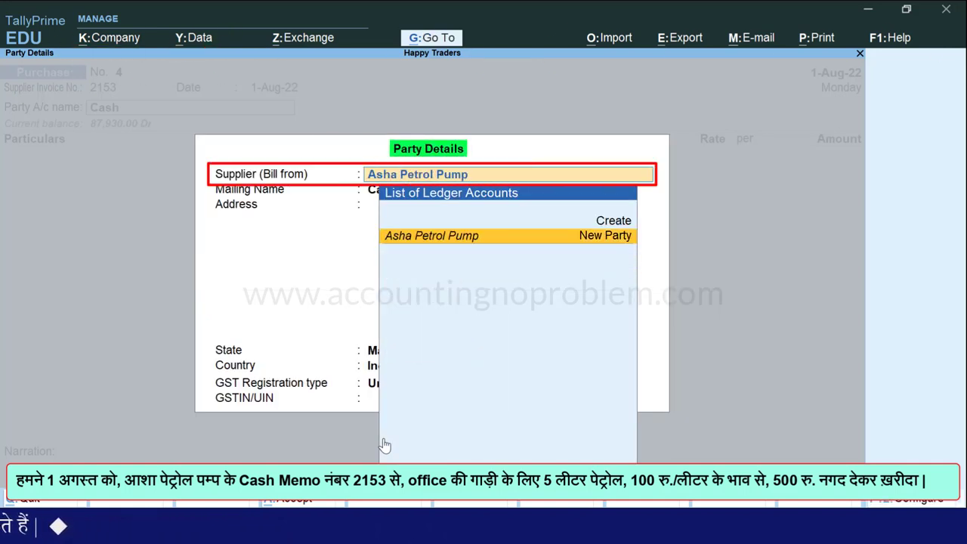
{"action": "key", "text": "Return"}
{"action": "key", "text": "Return"}
{"action": "key", "text": "Return"}
{"action": "key", "text": "Return"}
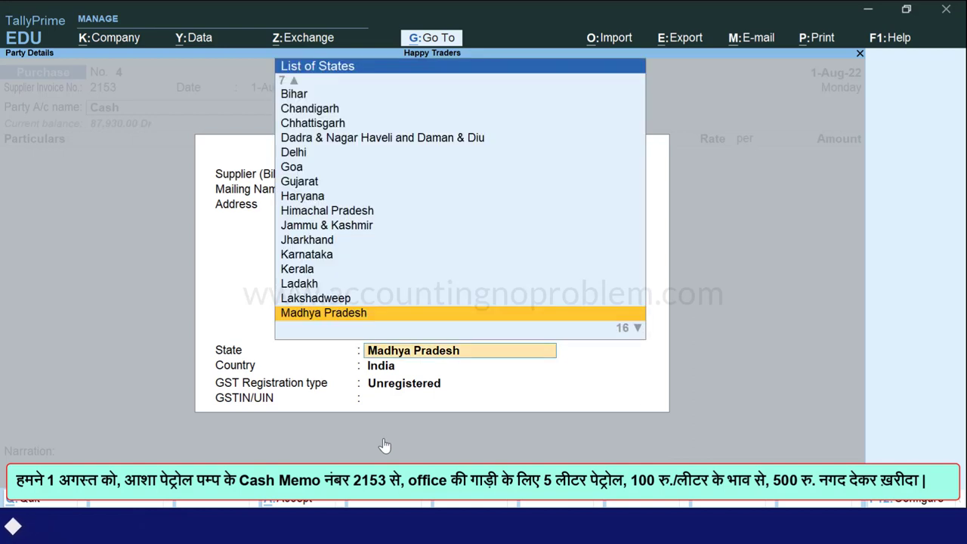
{"action": "key", "text": "Return"}
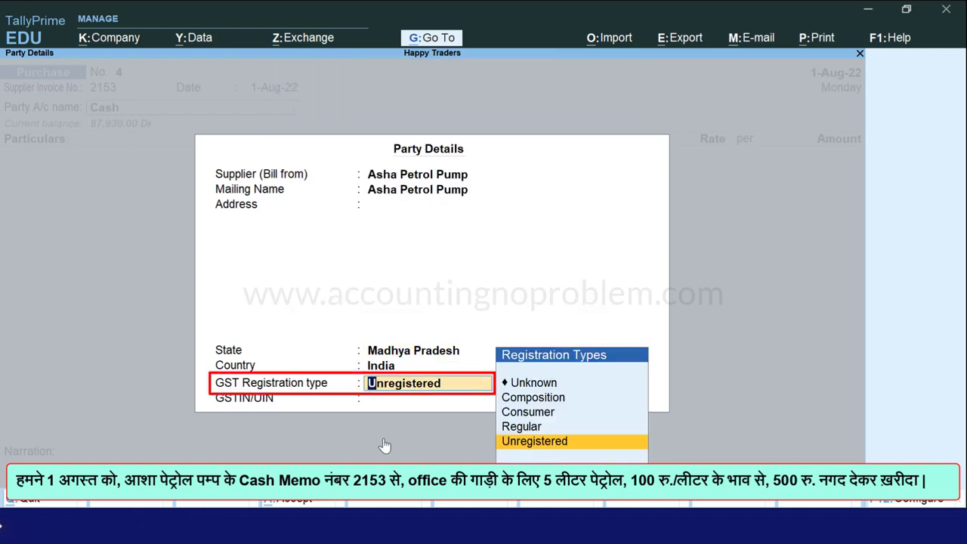
{"action": "key", "text": "Up"}
{"action": "key", "text": "Up"}
{"action": "key", "text": "Up"}
{"action": "key", "text": "Up"}
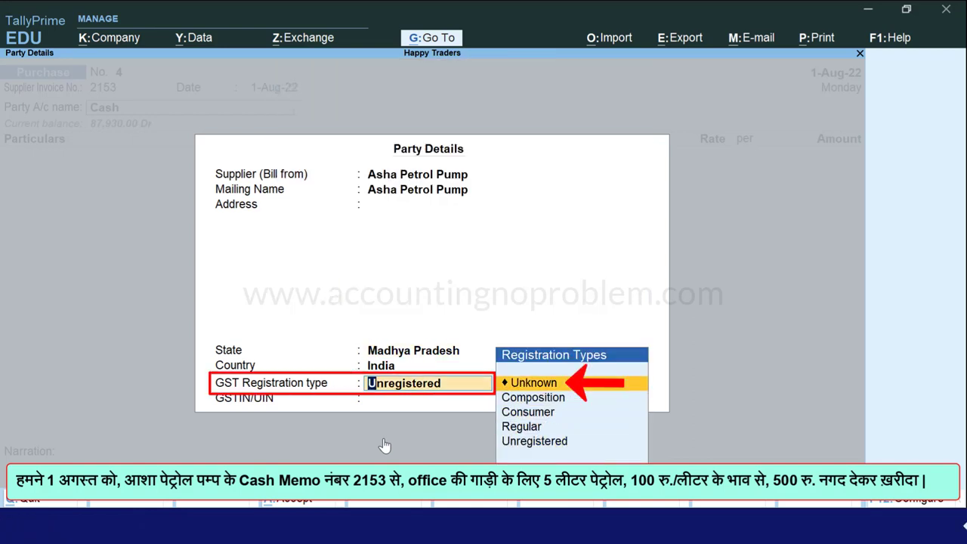
{"action": "key", "text": "Return"}
{"action": "key", "text": "Return"}
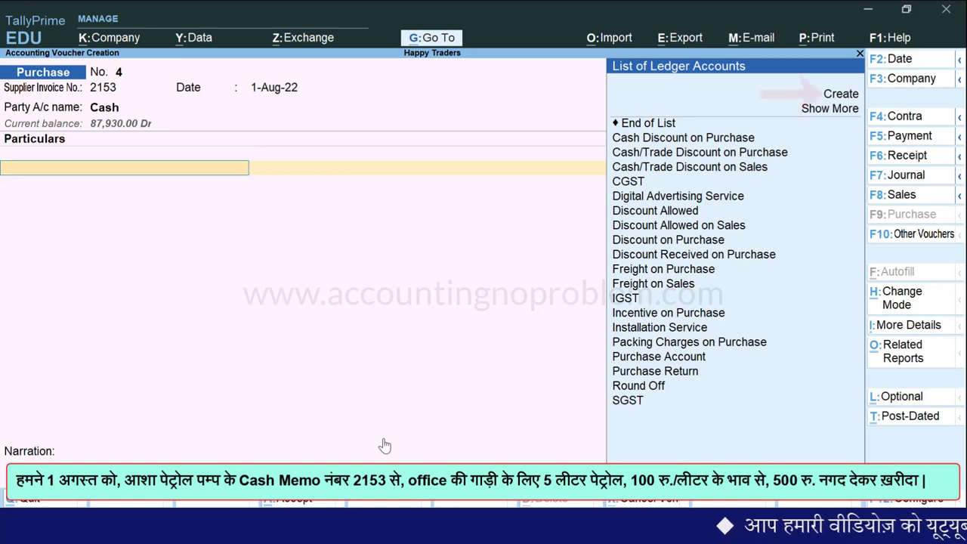
Create a ledger named Petrol Exp. under Indirect Expenses, with ledger type Not Applicable and GST set to Applicable
{"action": "key", "text": "alt+c"}
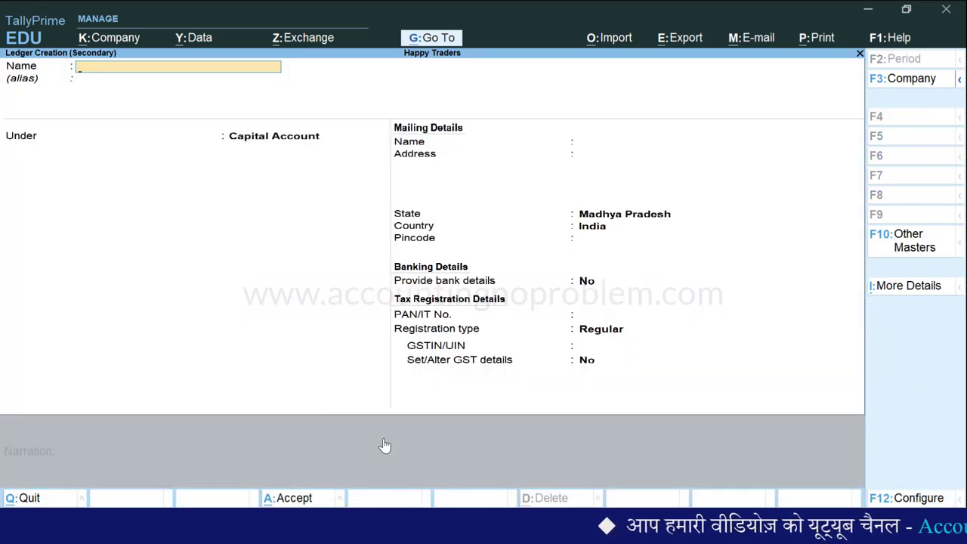
{"action": "type", "text": "Petrol Exp"}
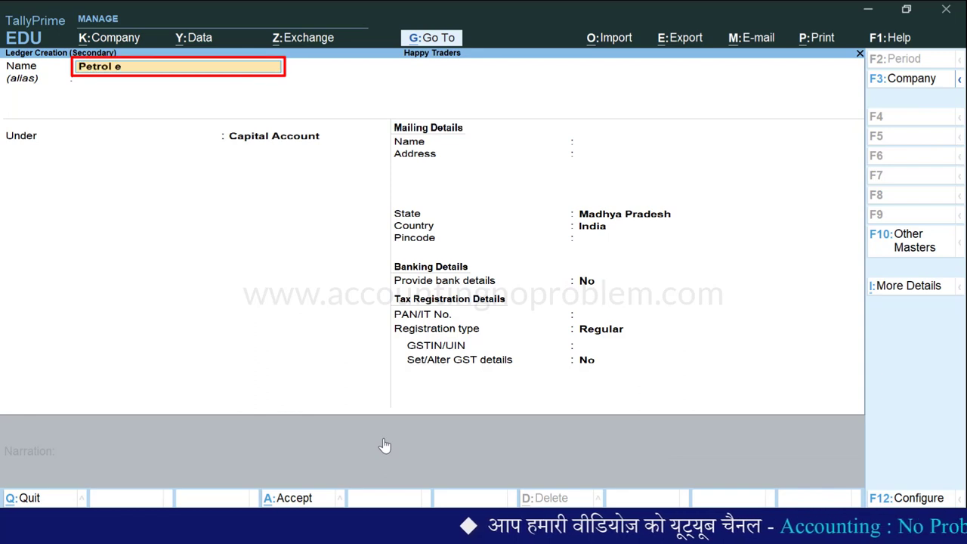
{"action": "type", "text": "."}
{"action": "key", "text": "Return"}
{"action": "key", "text": "Return"}
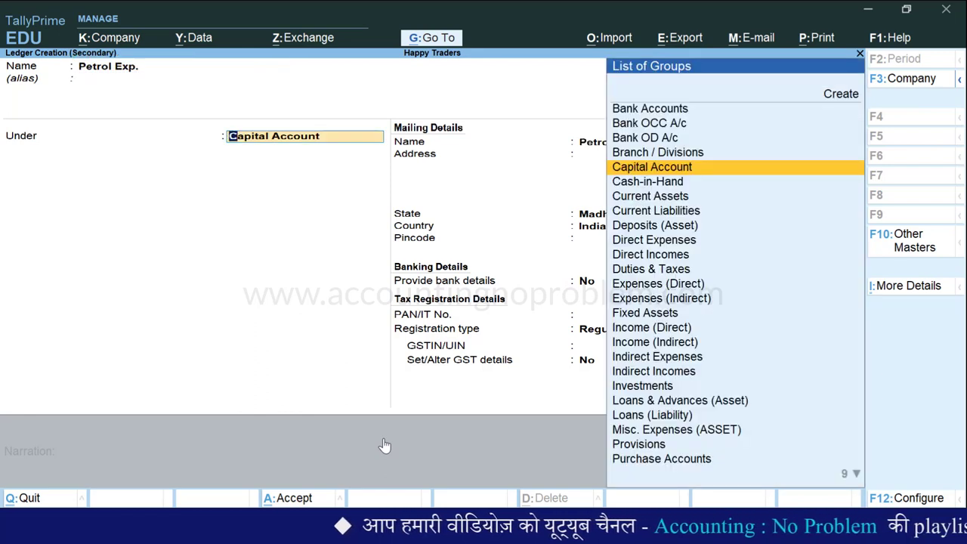
{"action": "type", "text": "I"}
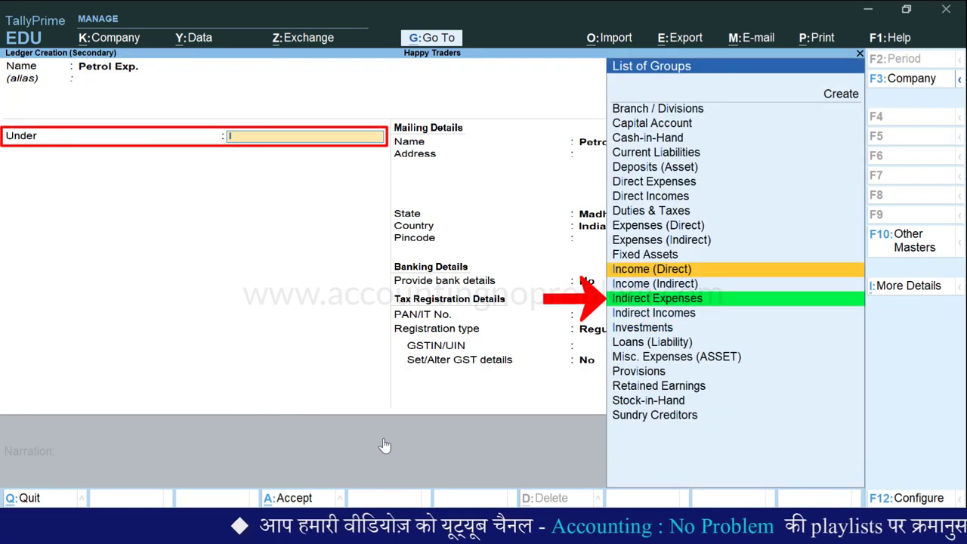
{"action": "key", "text": "Return"}
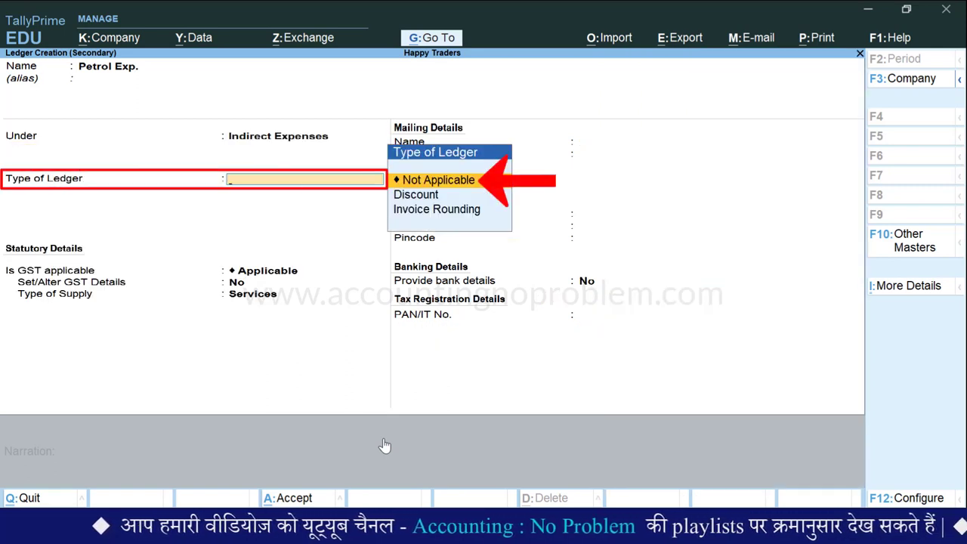
{"action": "key", "text": "Return"}
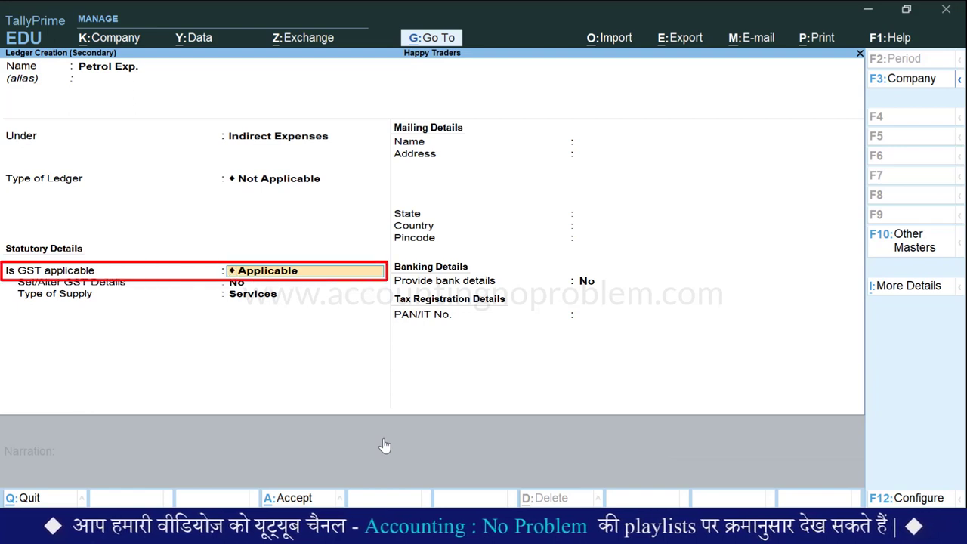
{"action": "key", "text": "Return"}
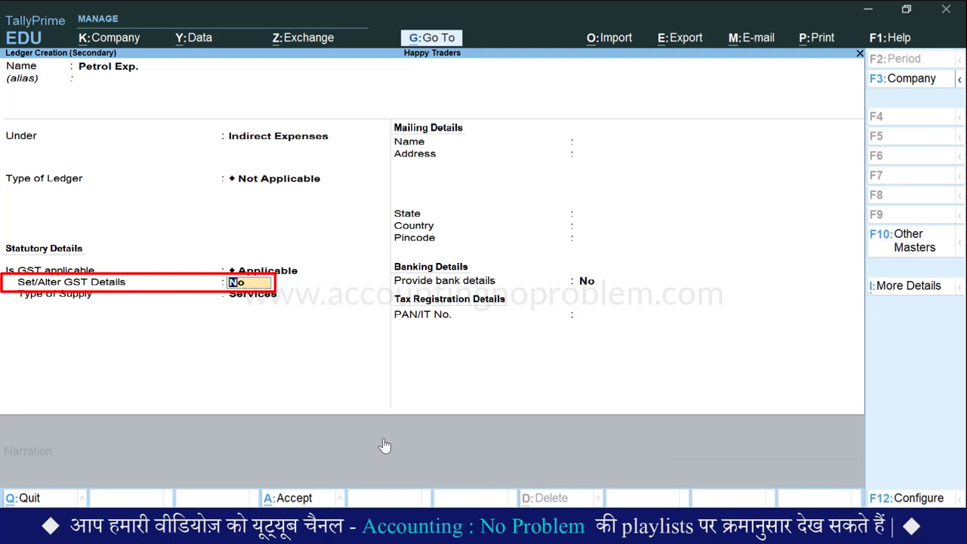
Set the ledger's GST details to description Petrol (Fuel), HSN/SAC 2713 and non-GST goods Yes
{"action": "type", "text": "yes"}
{"action": "key", "text": "Return"}
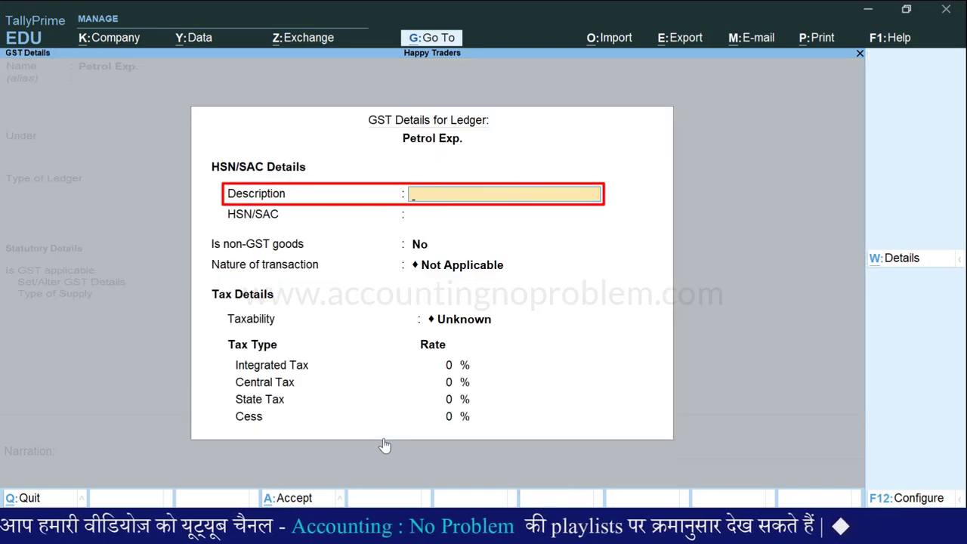
{"action": "type", "text": "Petrol (Fue"}
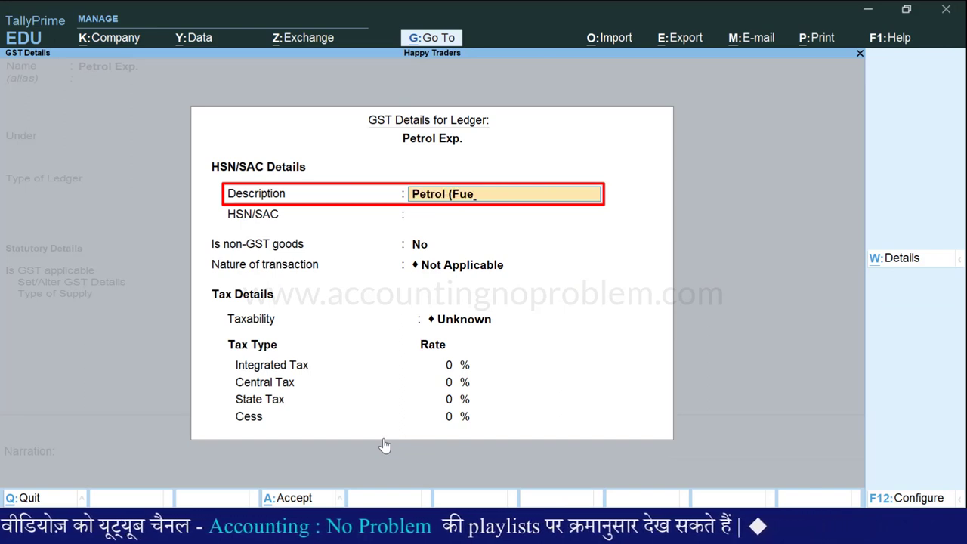
{"action": "type", "text": "l)"}
{"action": "key", "text": "Return"}
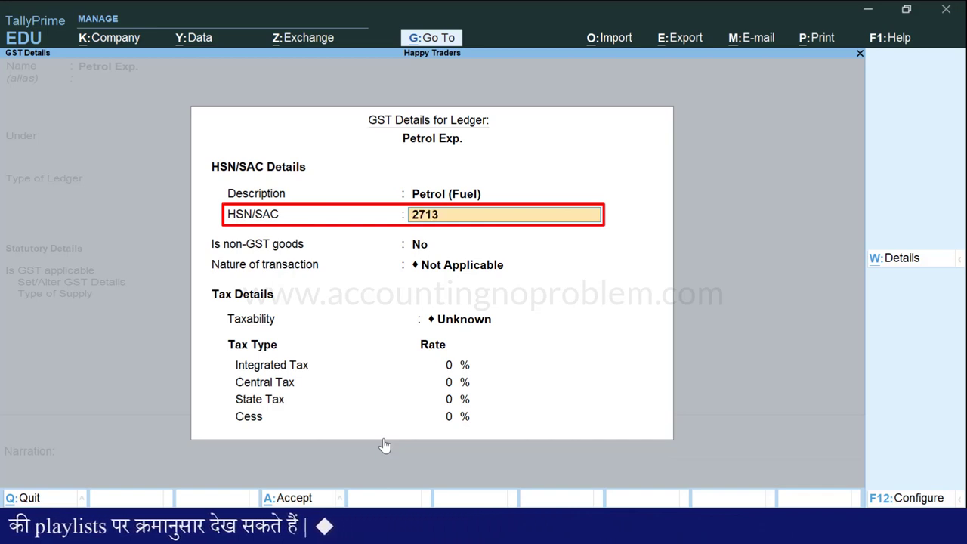
{"action": "key", "text": "Return"}
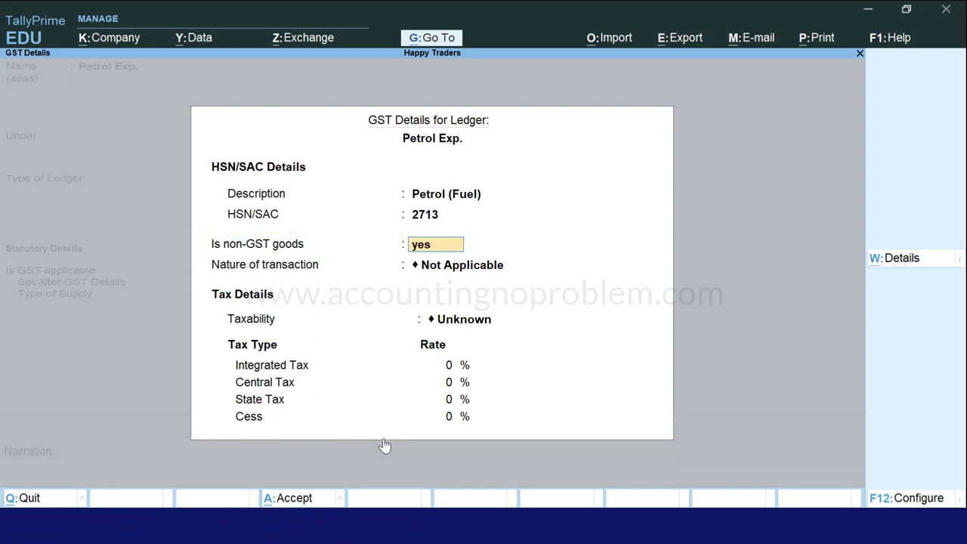
{"action": "key", "text": "ctrl+a"}
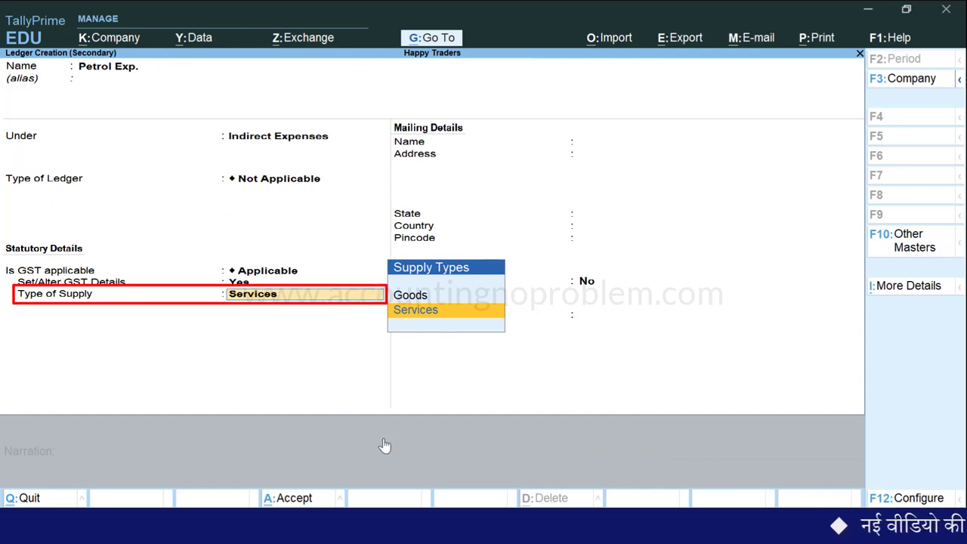
Set the ledger's type of supply to Goods, keep bank details at No and save the ledger
{"action": "key", "text": "Up"}
{"action": "key", "text": "Return"}
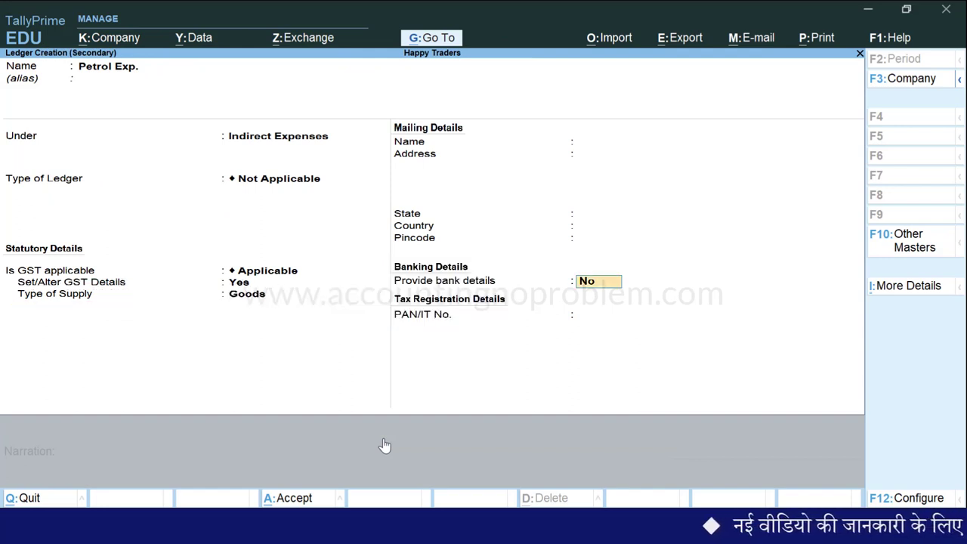
{"action": "key", "text": "Return"}
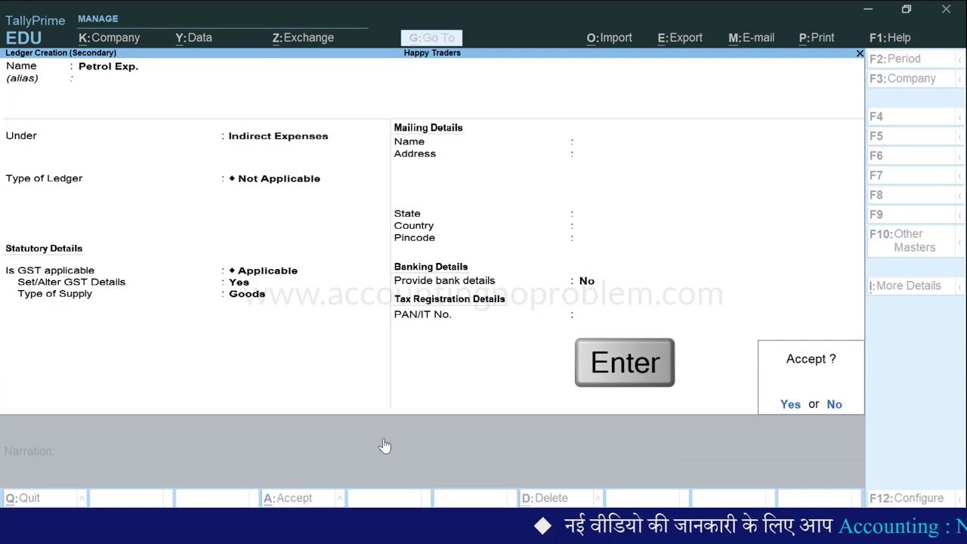
{"action": "key", "text": "Return"}
Enter 500 as the Petrol Exp. amount and finish the voucher's particulars
{"action": "type", "text": "500"}
{"action": "key", "text": "Return"}
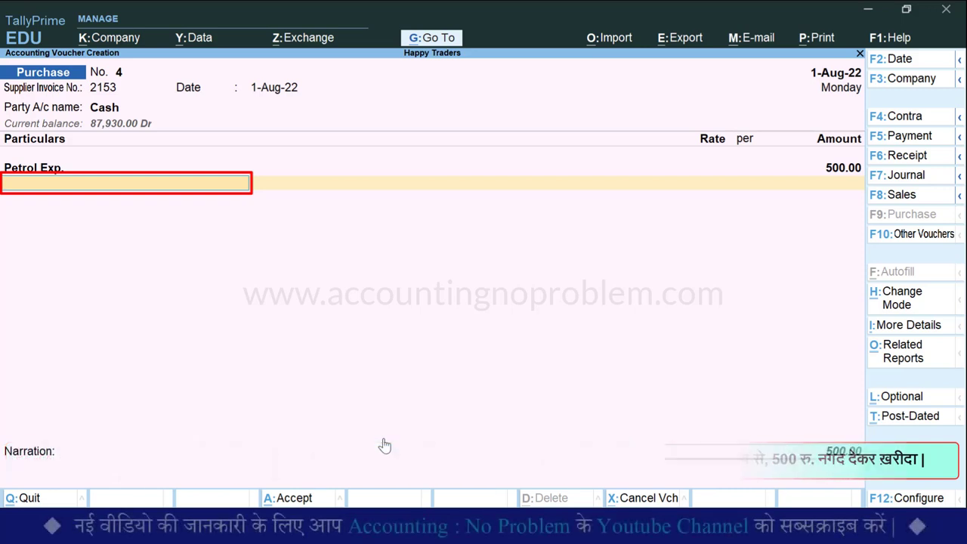
{"action": "key", "text": "Return"}
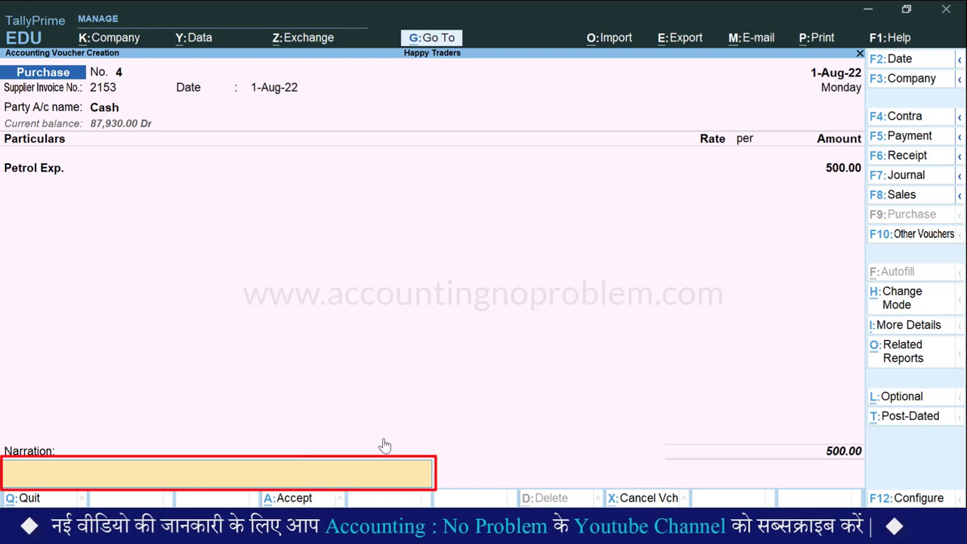
Add the narration "Being 5 litres Petrol @ 100/Litre purchased from Asha Petrol Pump C.Memo No. 2153 for company vehicle." and save the voucher
{"action": "type", "text": "Being 5 litres Petrol @ 100/Litre purchased from Asha Petrol Pump C.Memo No. 2153 for company vehicle."}
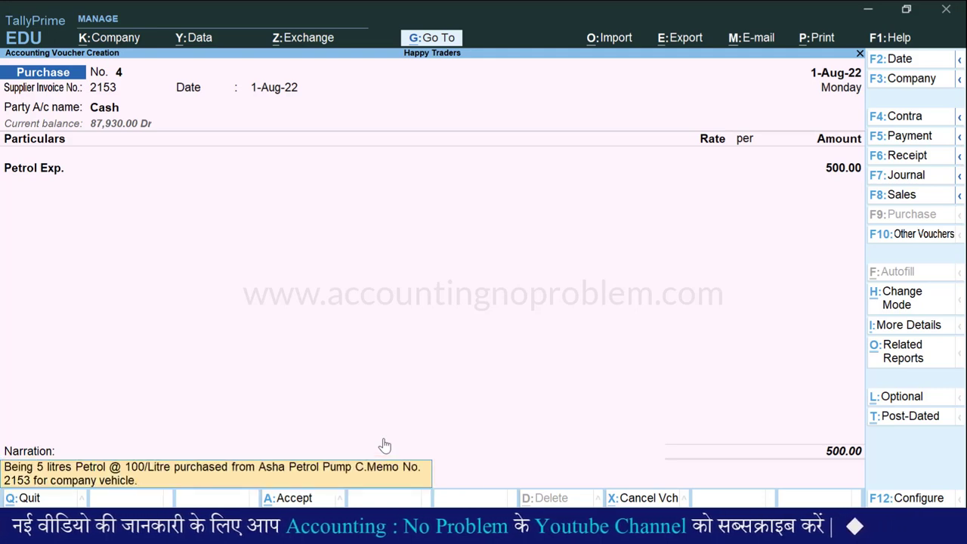
{"action": "key", "text": "Return"}
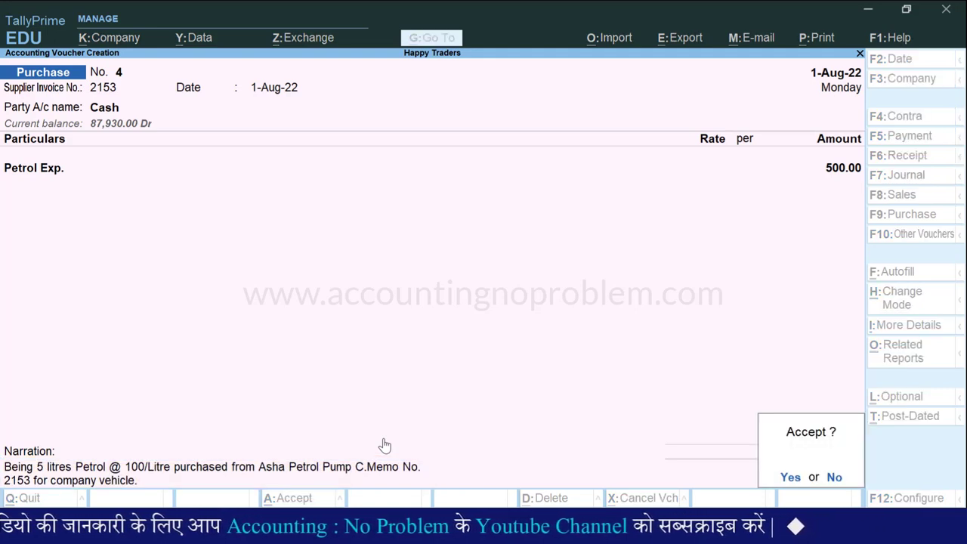
{"action": "key", "text": "y"}
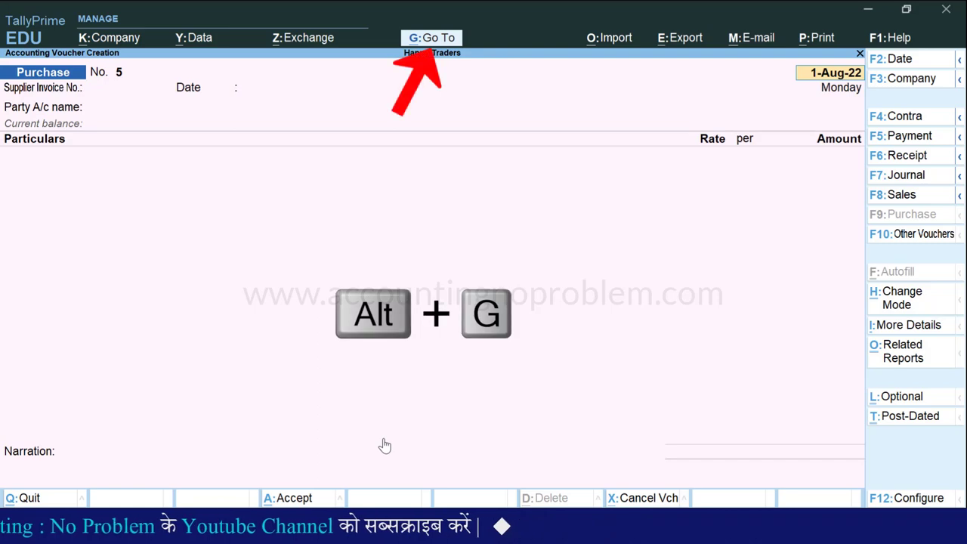
Open the GSTR-2 report and set its period to 1-8-2022 through 31-8-2022
{"action": "key", "text": "alt+g"}
{"action": "type", "text": "Gstr2"}
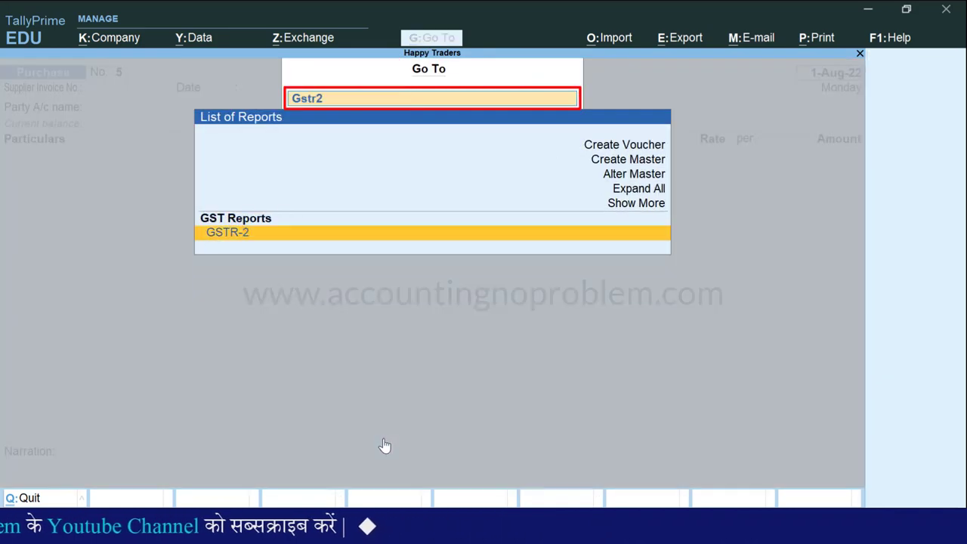
{"action": "key", "text": "Return"}
{"action": "key", "text": "F2"}
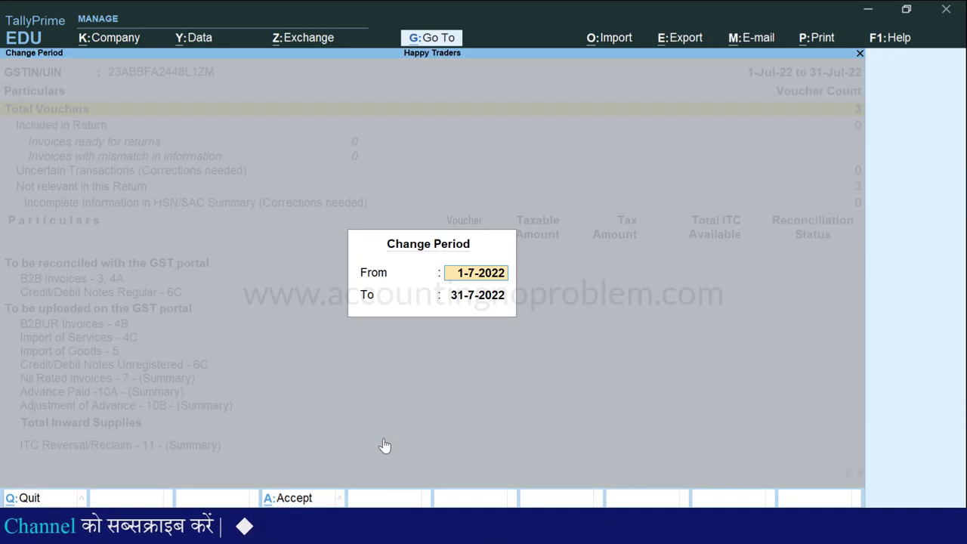
{"action": "type", "text": "1.8"}
{"action": "key", "text": "Return"}
{"action": "type", "text": "31"}
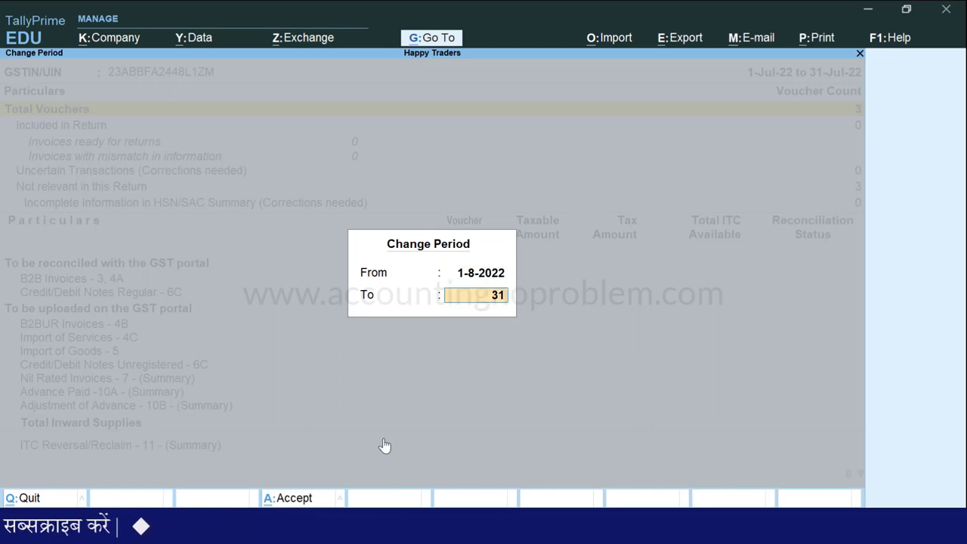
{"action": "type", "text": ".8"}
{"action": "key", "text": "Return"}
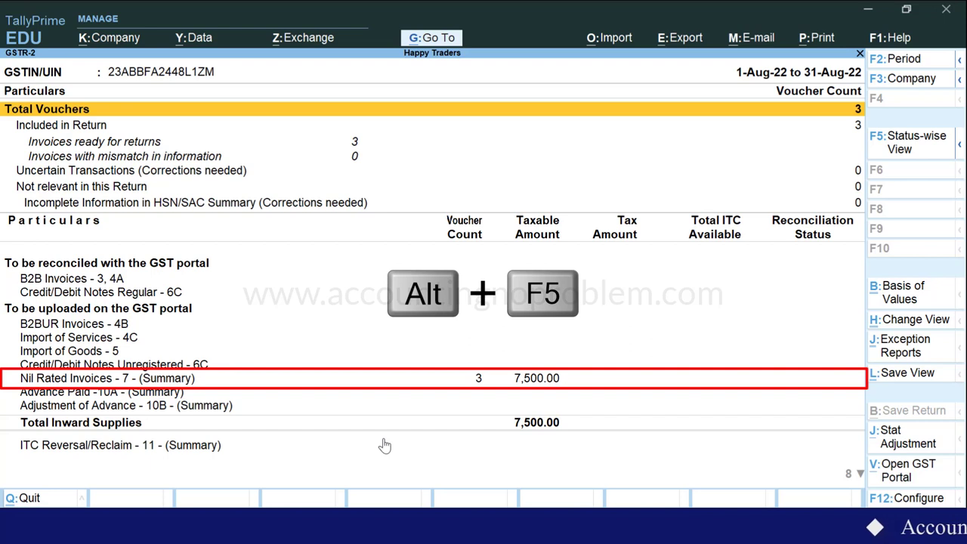
Show the report in detail and examine the vouchers behind the Non GST line, then return to voucher entry
{"action": "key", "text": "alt+F5"}
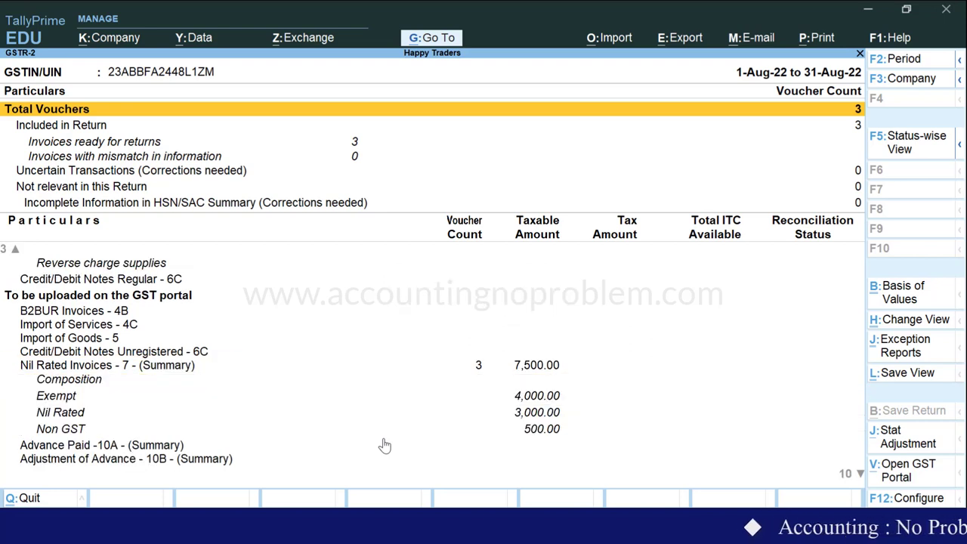
{"action": "key", "text": "Down"}
{"action": "key", "text": "Down"}
{"action": "key", "text": "Down"}
{"action": "key", "text": "Down"}
{"action": "key", "text": "Down"}
{"action": "key", "text": "Down"}
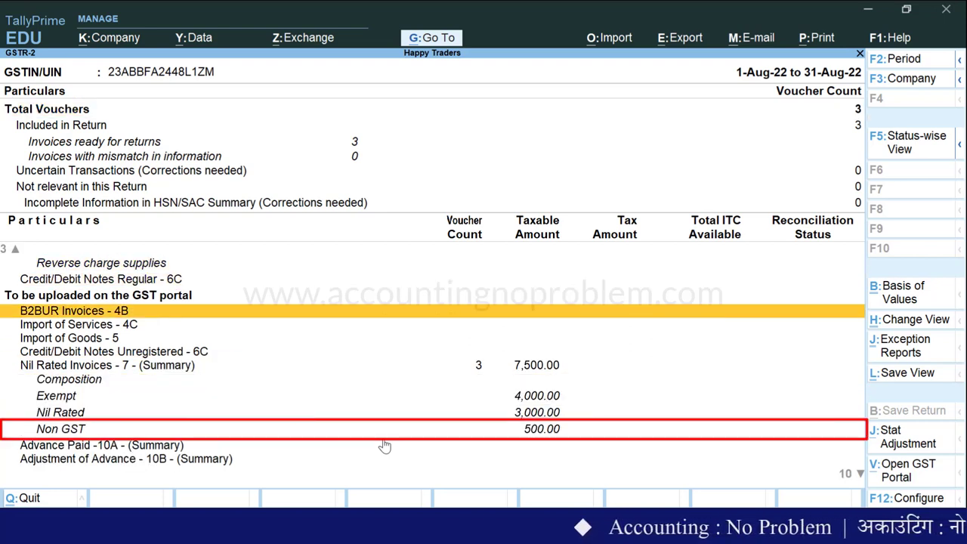
{"action": "key", "text": "Down"}
{"action": "key", "text": "Down"}
{"action": "key", "text": "Down"}
{"action": "key", "text": "Down"}
{"action": "key", "text": "Return"}
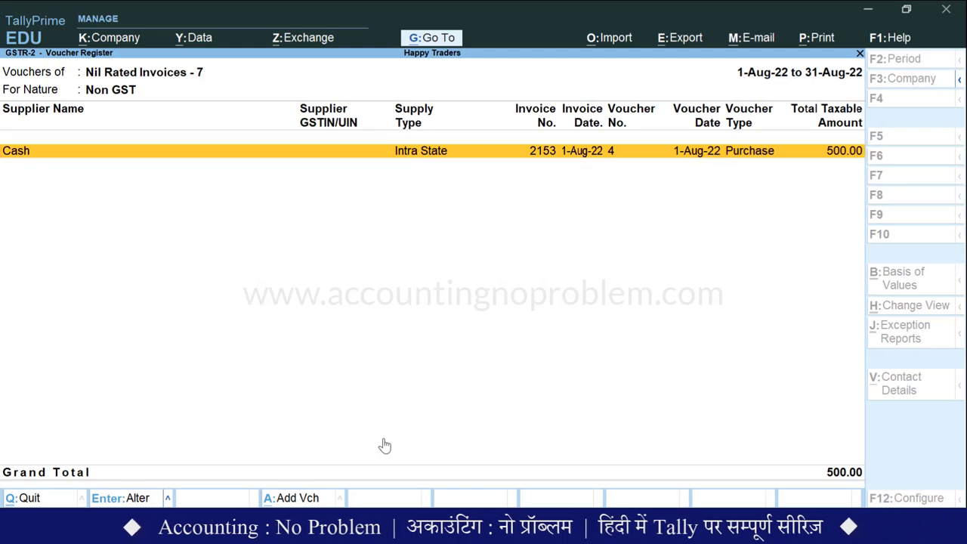
{"action": "key", "text": "Escape"}
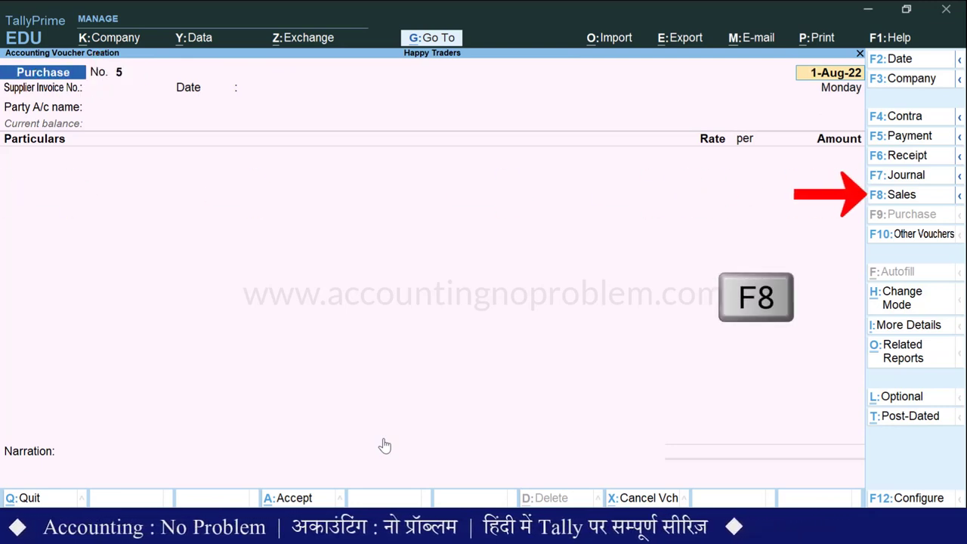
Start a new sales voucher and change its mode to Item Invoice
{"action": "key", "text": "F8"}
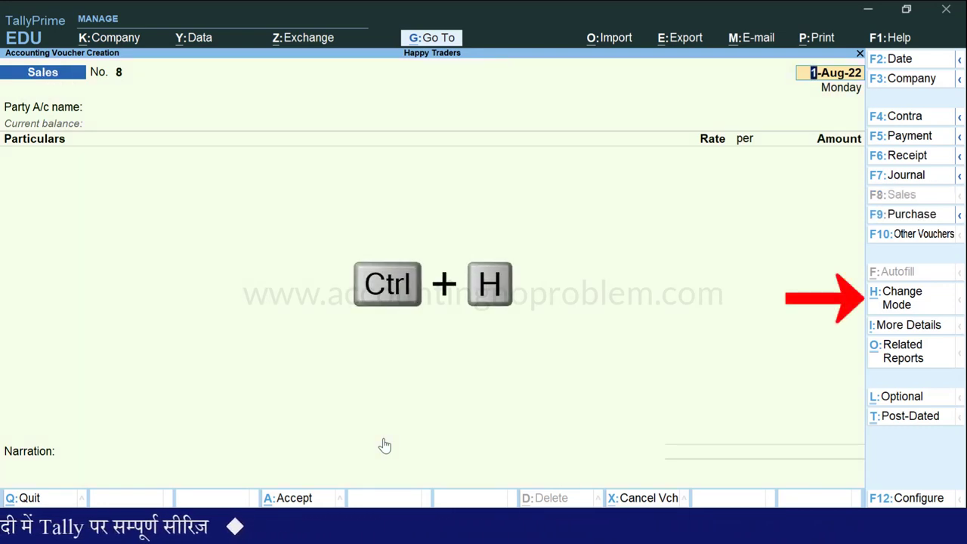
{"action": "key", "text": "ctrl+h"}
{"action": "key", "text": "Up"}
{"action": "key", "text": "Return"}
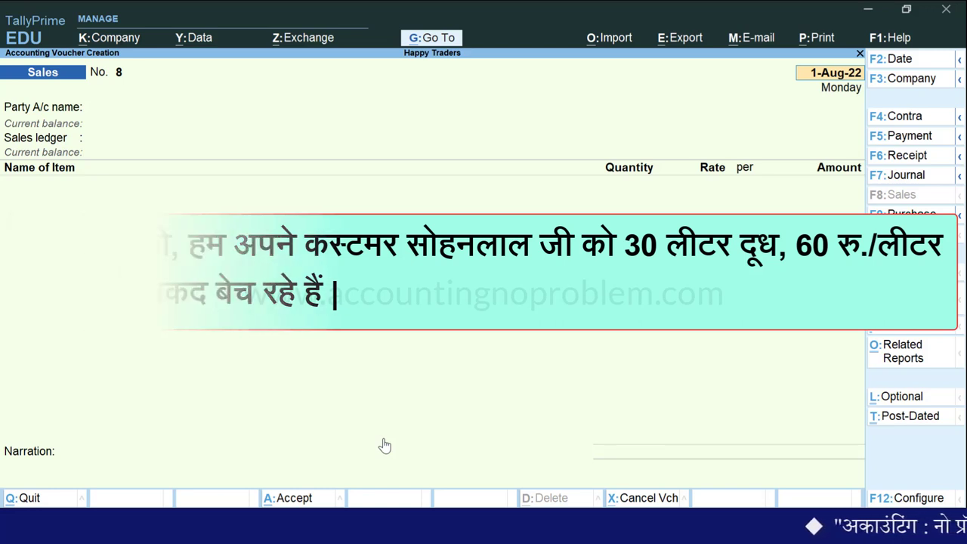
Date the sales voucher 2-Aug-22, choose Cash as the party account and leave the dispatch and order details blank
{"action": "type", "text": "2.8"}
{"action": "key", "text": "Return"}
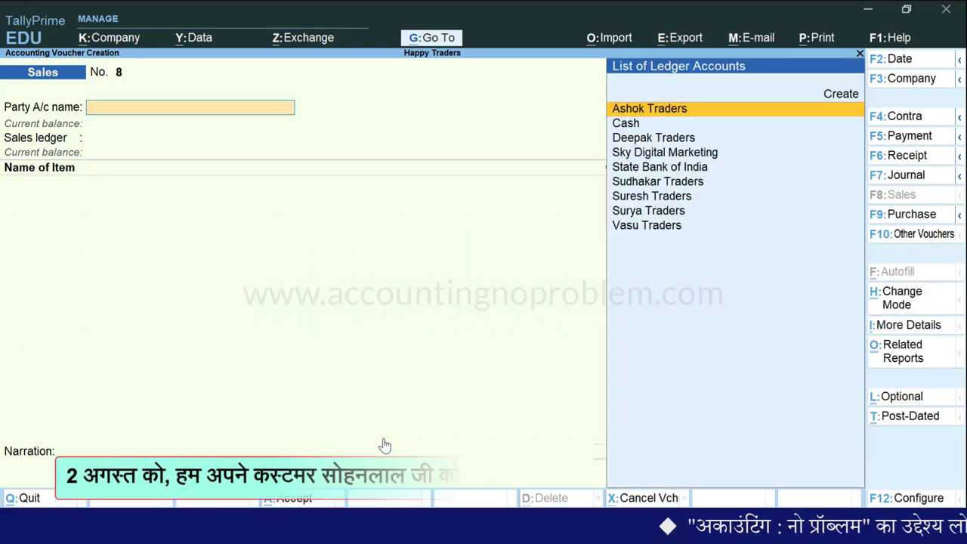
{"action": "key", "text": "Down"}
{"action": "key", "text": "Return"}
{"action": "key", "text": "Return"}
{"action": "key", "text": "Return"}
{"action": "key", "text": "Return"}
{"action": "key", "text": "Return"}
{"action": "key", "text": "Return"}
{"action": "key", "text": "Return"}
{"action": "key", "text": "Return"}
{"action": "key", "text": "Return"}
{"action": "key", "text": "Return"}
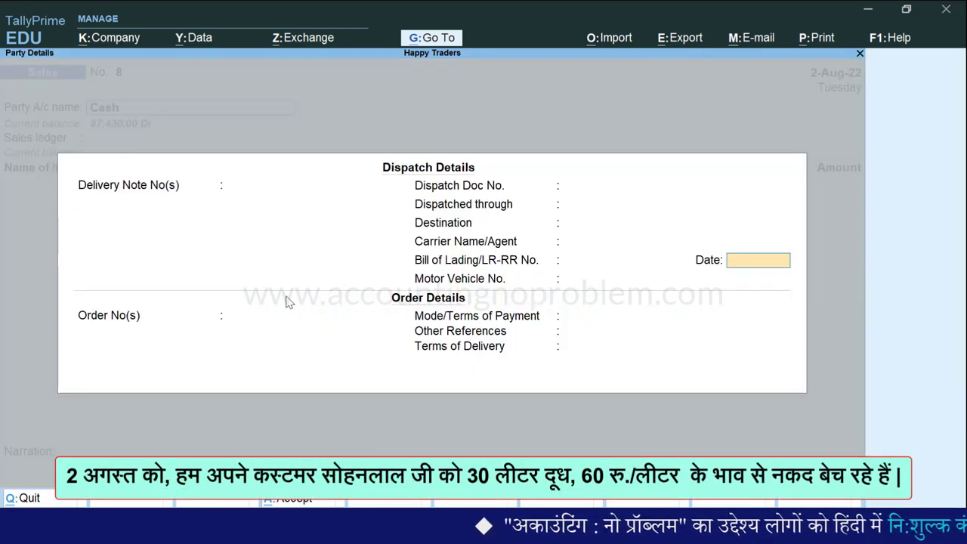
{"action": "type", "text": "Cash"}
{"action": "key", "text": "Return"}
{"action": "key", "text": "Return"}
{"action": "key", "text": "Return"}
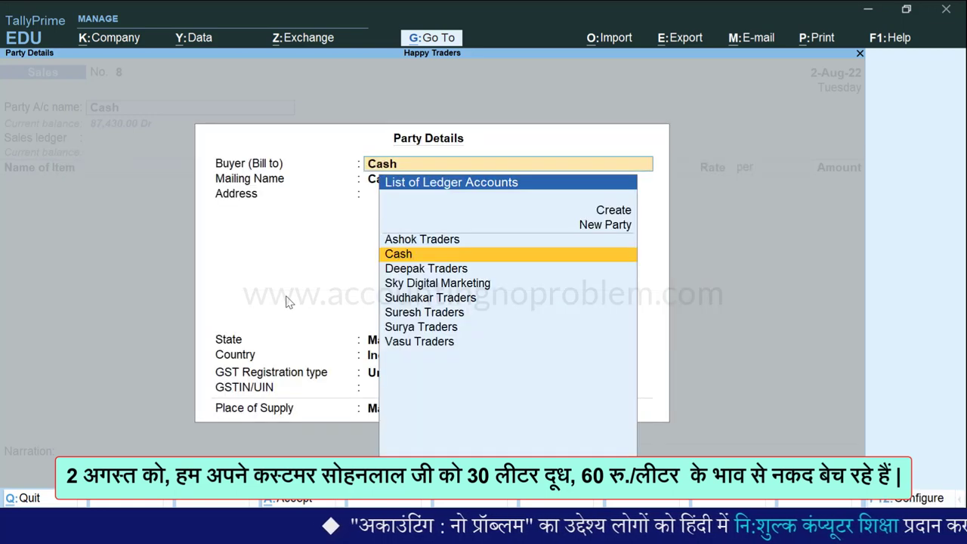
Enter the buyer's name in the party details, keep Madhya Pradesh as the state and set the GST registration type to Consumer
{"action": "type", "text": "Sohanlal Ji"}
{"action": "key", "text": "Return"}
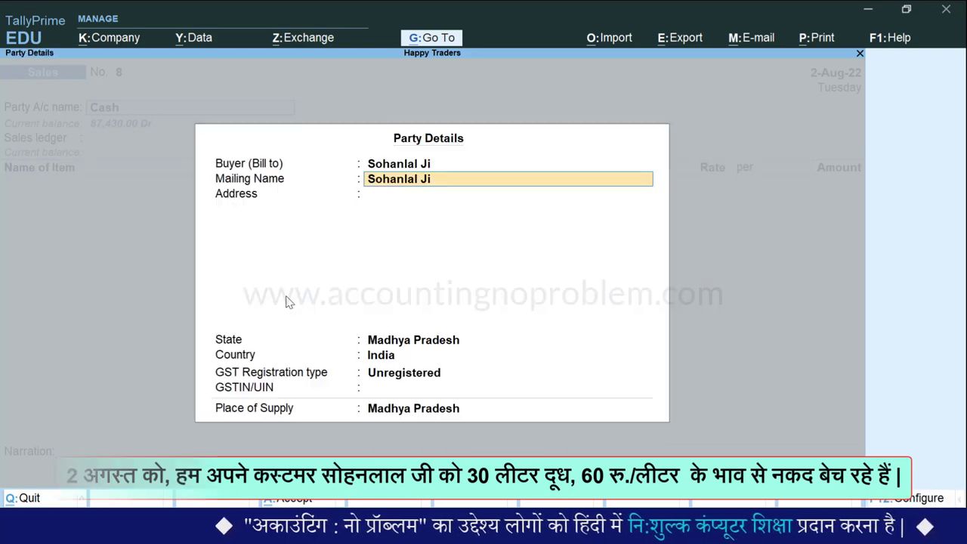
{"action": "key", "text": "Return"}
{"action": "key", "text": "Return"}
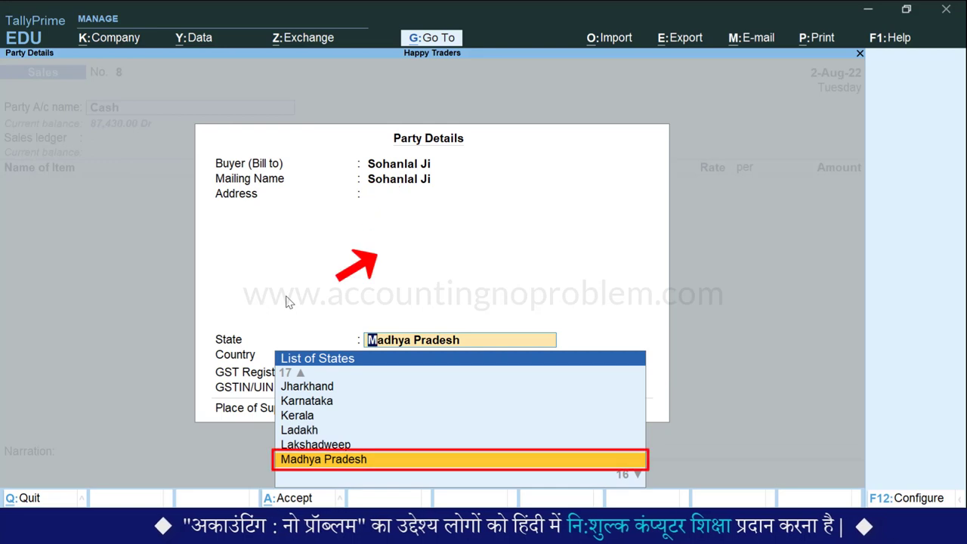
{"action": "key", "text": "Return"}
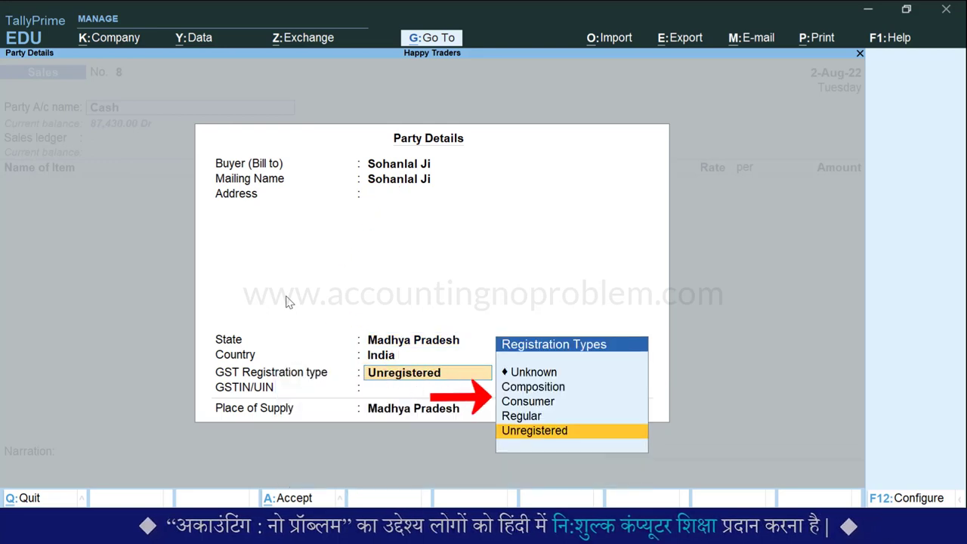
{"action": "key", "text": "Up"}
{"action": "key", "text": "Up"}
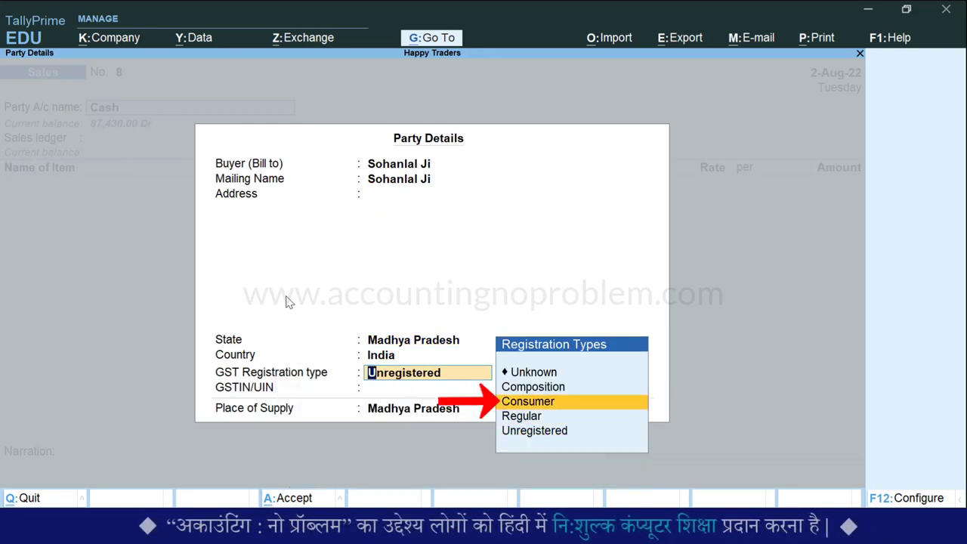
{"action": "key", "text": "Return"}
{"action": "key", "text": "Return"}
Choose Sales Account as the sales ledger of the voucher
{"action": "key", "text": "Down"}
{"action": "key", "text": "Down"}
{"action": "key", "text": "Down"}
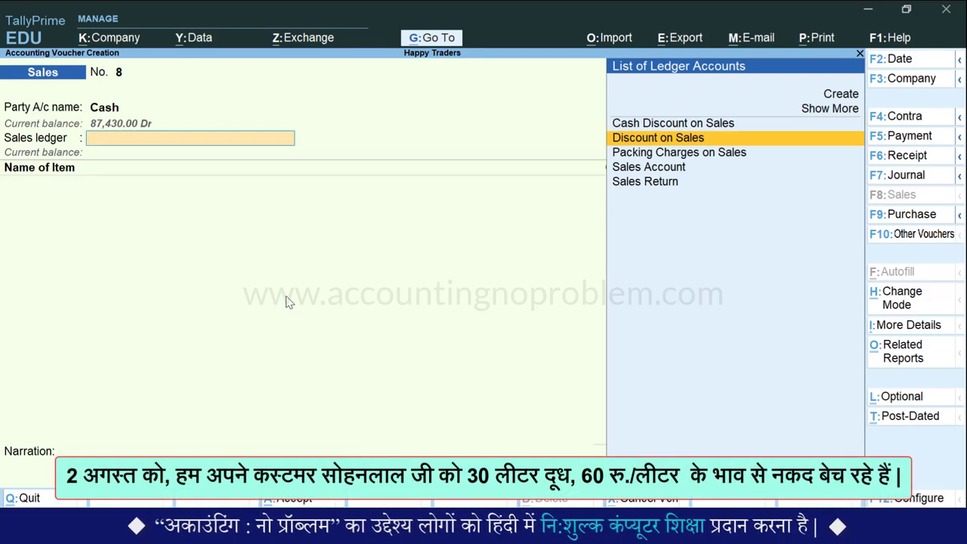
{"action": "key", "text": "Return"}
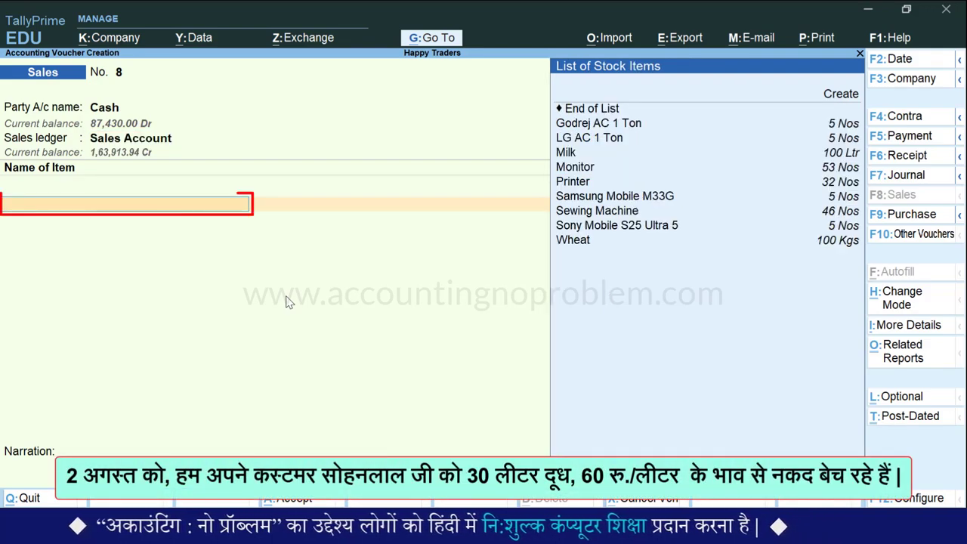
Add the stock item Milk with a quantity of 30 Ltr at a rate of 60 and finish the item list
{"action": "type", "text": "m"}
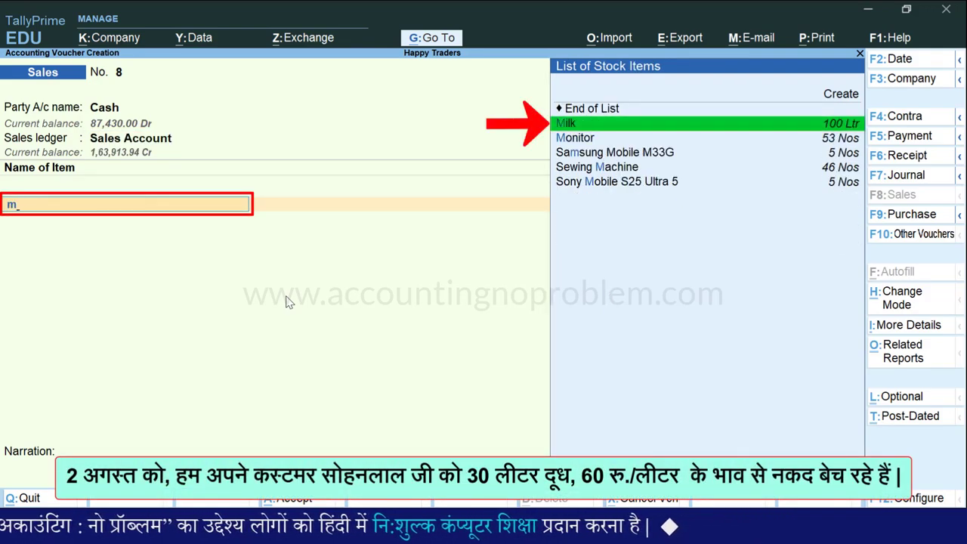
{"action": "key", "text": "Return"}
{"action": "type", "text": "30"}
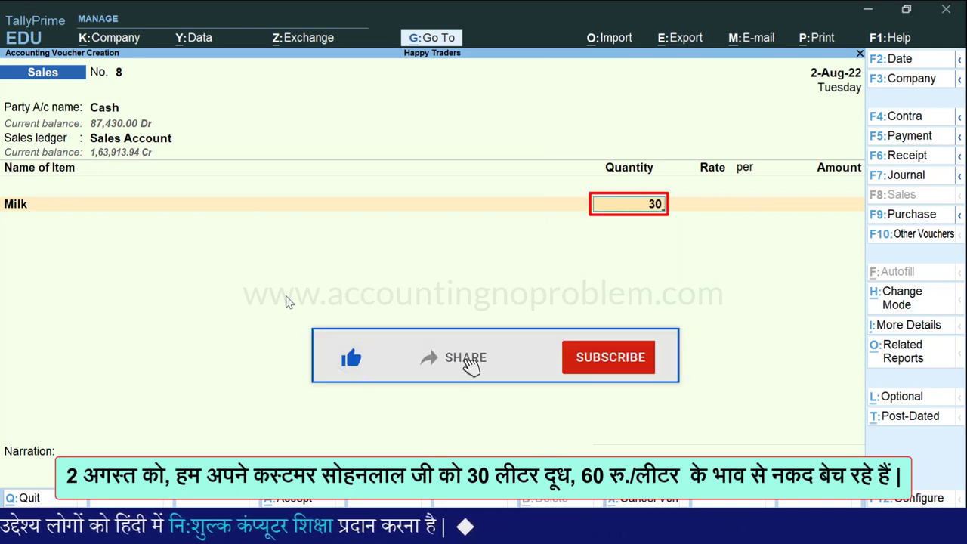
{"action": "key", "text": "Return"}
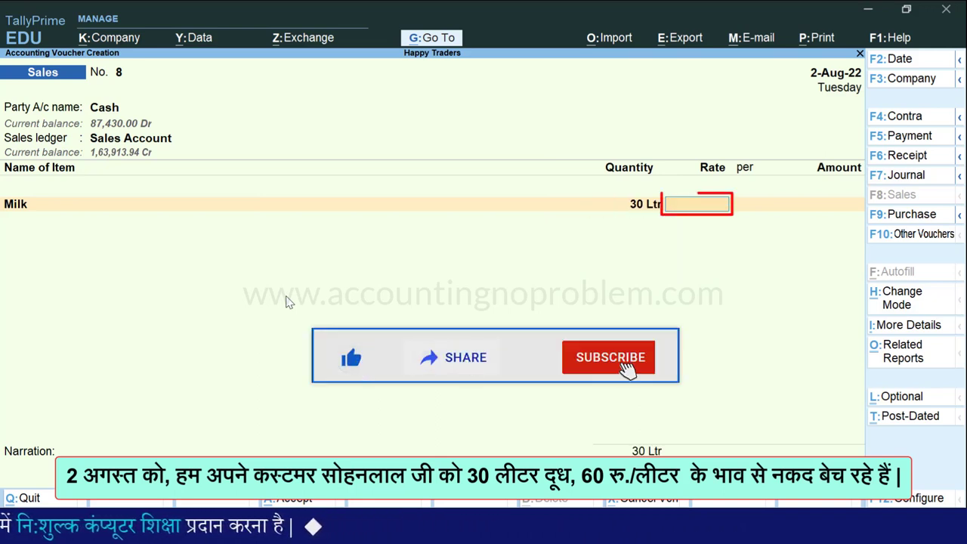
{"action": "type", "text": "60"}
{"action": "key", "text": "Return"}
{"action": "key", "text": "Return"}
{"action": "key", "text": "Return"}
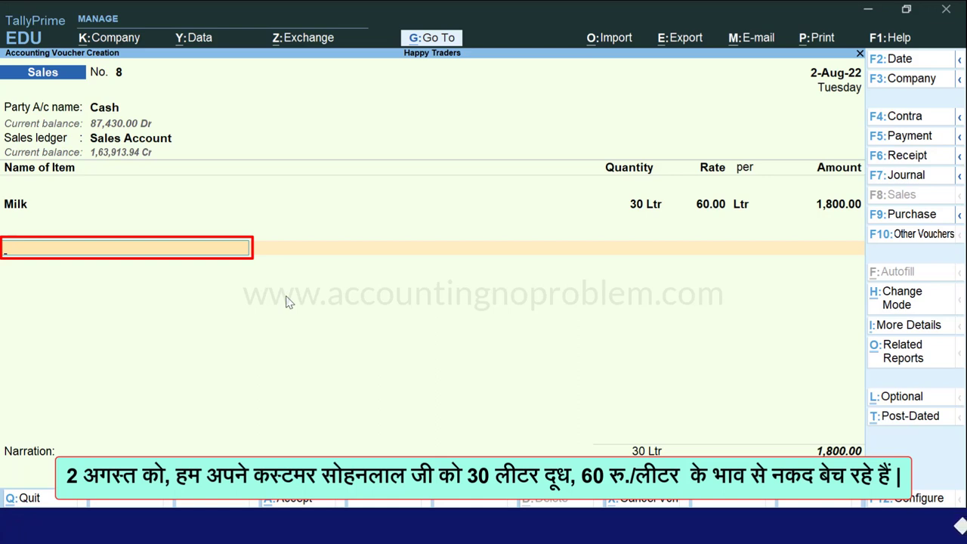
Add the CGST and SGST ledgers without amounts, leave the narration blank and save the sales voucher
{"action": "type", "text": "Cg"}
{"action": "key", "text": "Return"}
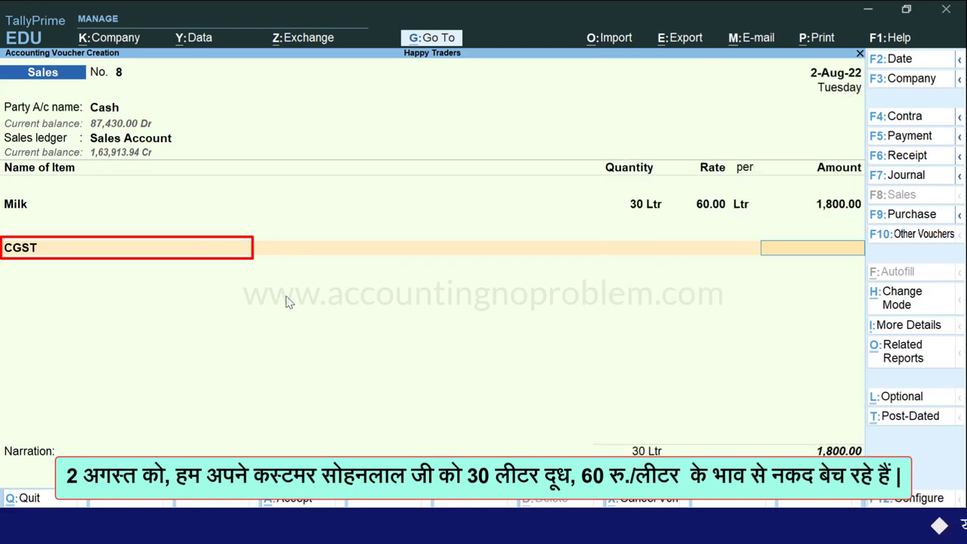
{"action": "key", "text": "Return"}
{"action": "type", "text": "Sg"}
{"action": "key", "text": "Return"}
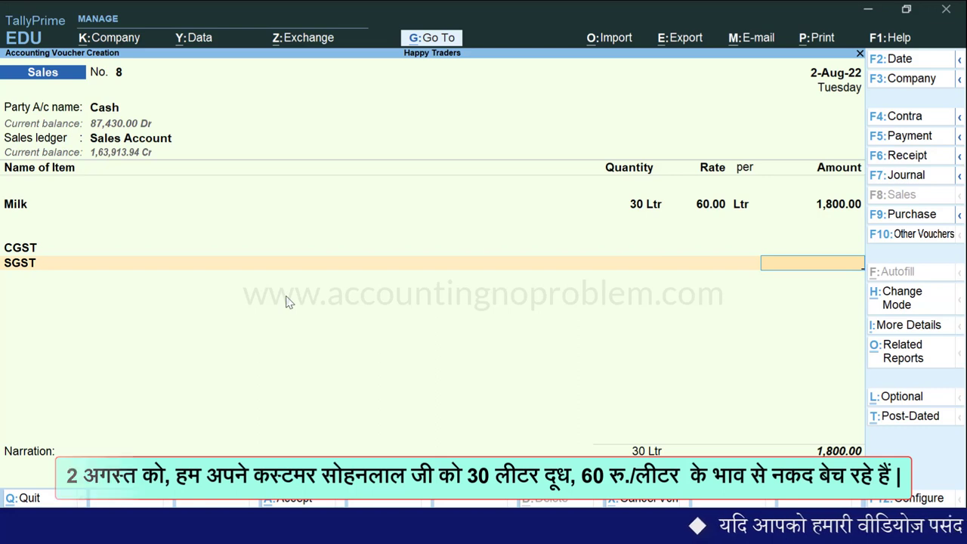
{"action": "key", "text": "Return"}
{"action": "key", "text": "Return"}
{"action": "key", "text": "Return"}
{"action": "key", "text": "Return"}
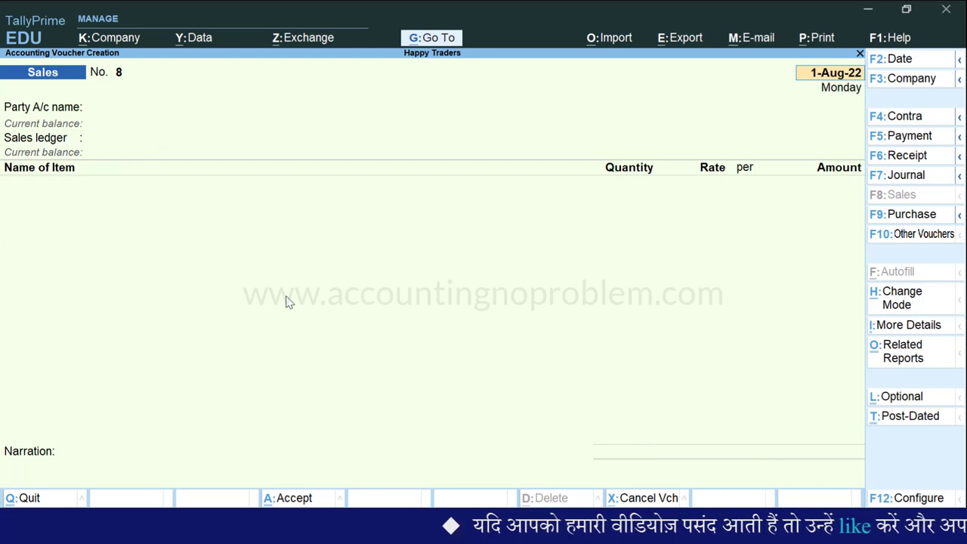
Open the GSTR-1 report and set its period to 1.8 through 31.8
{"action": "key", "text": "alt+g"}
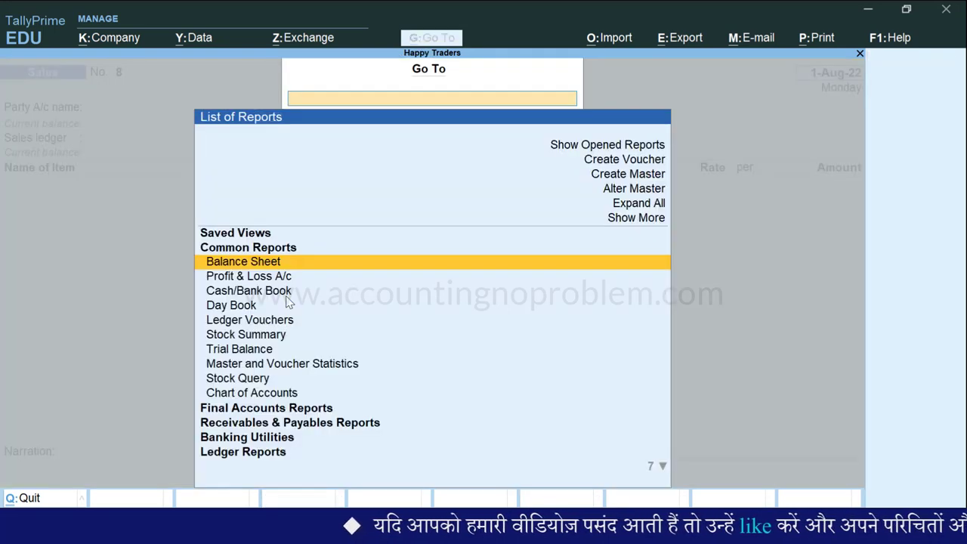
{"action": "type", "text": "Gstr1"}
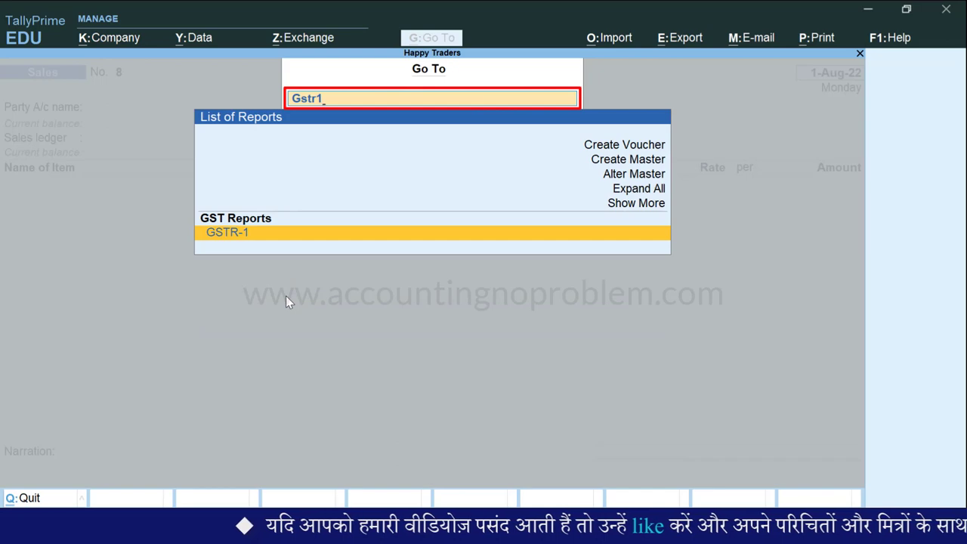
{"action": "key", "text": "Return"}
{"action": "key", "text": "F2"}
{"action": "type", "text": "1.8"}
{"action": "key", "text": "Return"}
{"action": "type", "text": "31.8"}
{"action": "key", "text": "Return"}
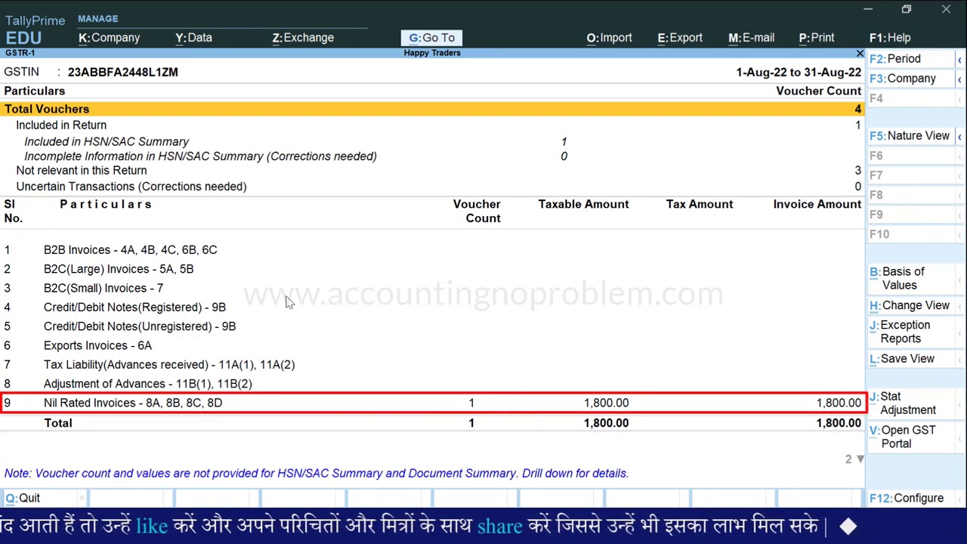
Open the details of the Nil Rated Invoices - 8A, 8B, 8C, 8D line in GSTR-1
{"action": "key", "text": "Down"}
{"action": "key", "text": "Down"}
{"action": "key", "text": "Down"}
{"action": "key", "text": "Down"}
{"action": "key", "text": "Down"}
{"action": "key", "text": "Down"}
{"action": "key", "text": "Down"}
{"action": "key", "text": "Down"}
{"action": "key", "text": "Down"}
{"action": "key", "text": "Down"}
{"action": "key", "text": "Down"}
{"action": "key", "text": "Down"}
{"action": "key", "text": "Down"}
{"action": "key", "text": "Down"}
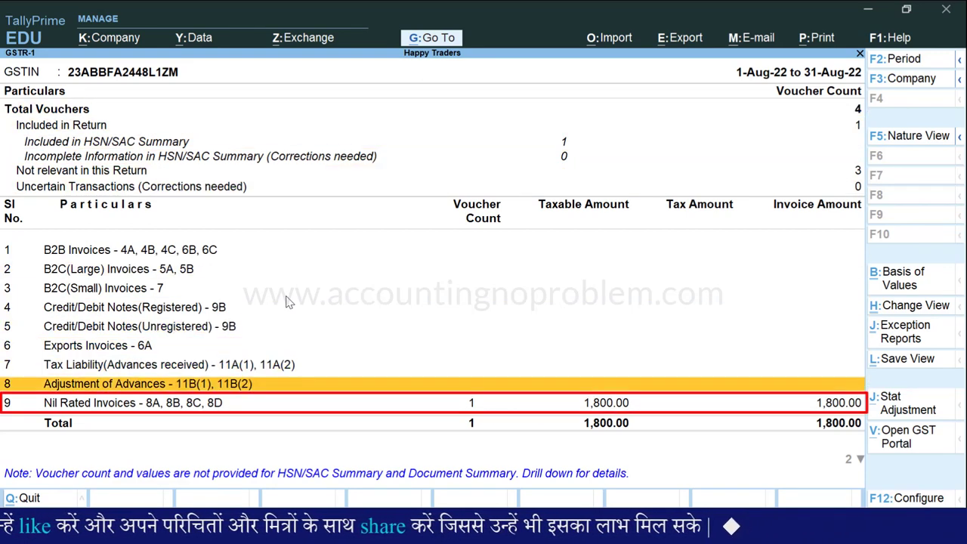
{"action": "key", "text": "Return"}
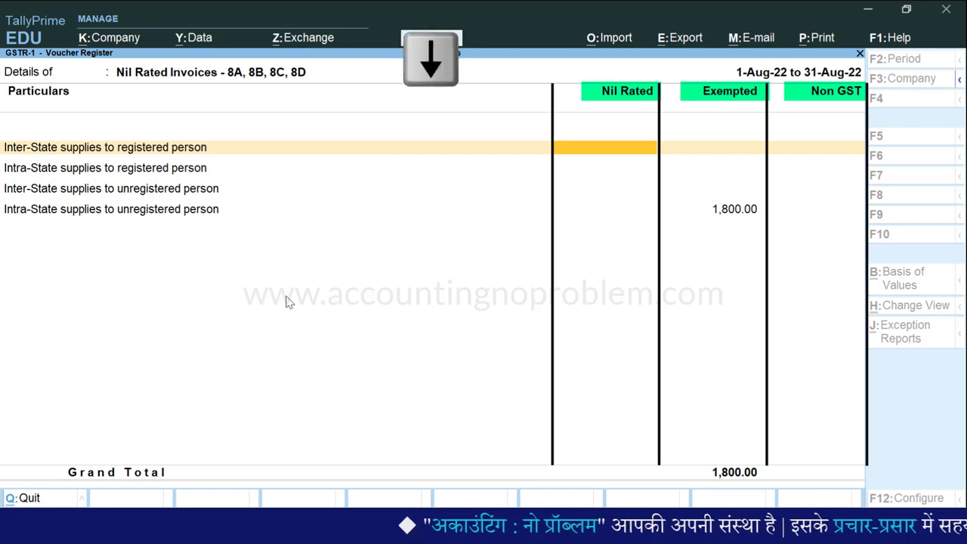
Drill down to the vouchers behind the Exempted amount for intra-state supplies to unregistered persons
{"action": "key", "text": "Down"}
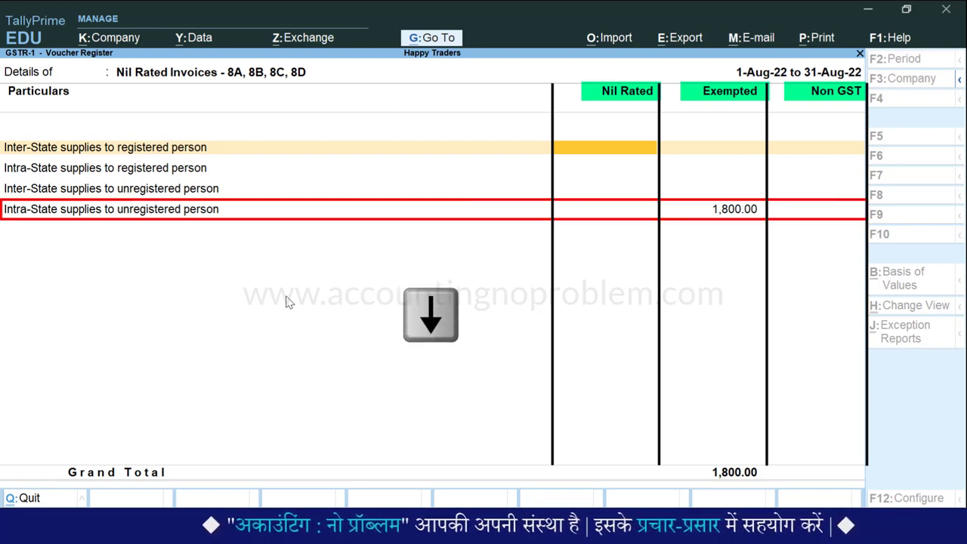
{"action": "key", "text": "Down"}
{"action": "key", "text": "Down"}
{"action": "key", "text": "Down"}
{"action": "key", "text": "Right"}
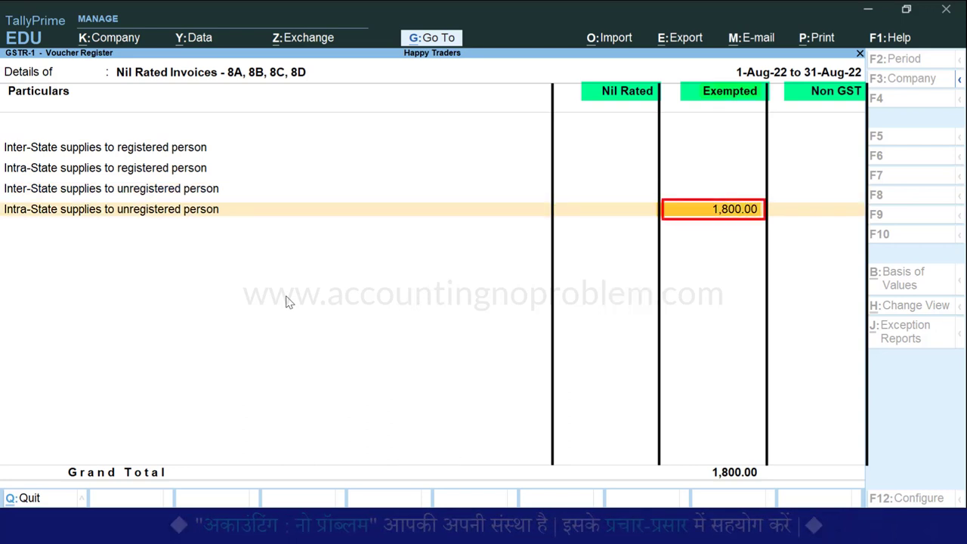
{"action": "key", "text": "Return"}
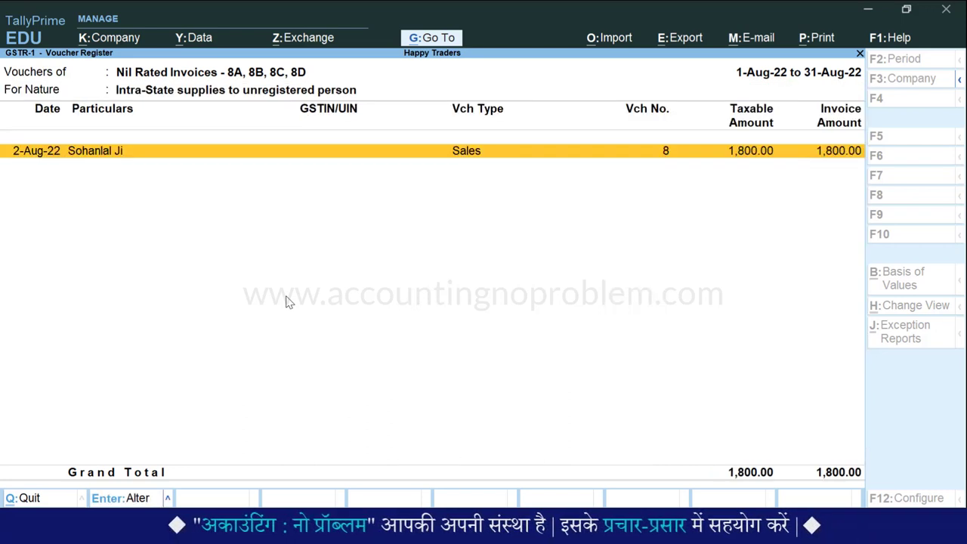